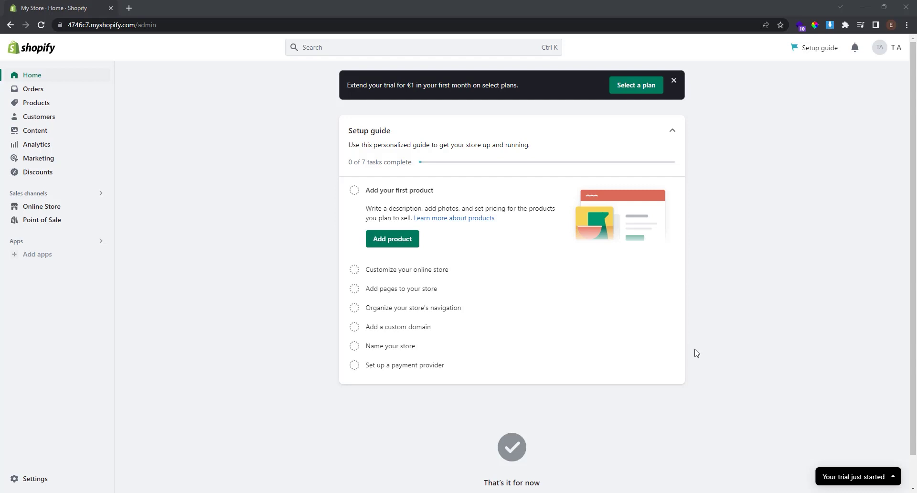
# Search the Shopify App Store for 'kopy' and open the Kopy - Copy products listing ($2.99/month).
pyautogui.click(37, 255)
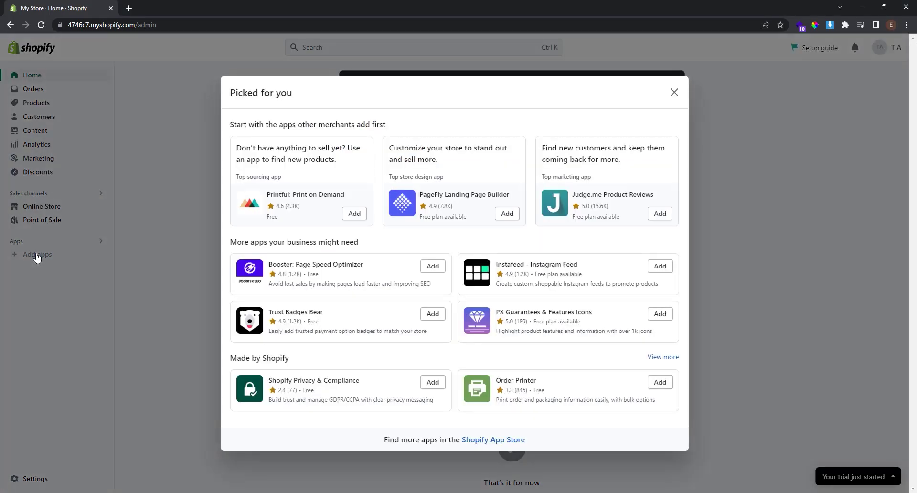
pyautogui.click(494, 440)
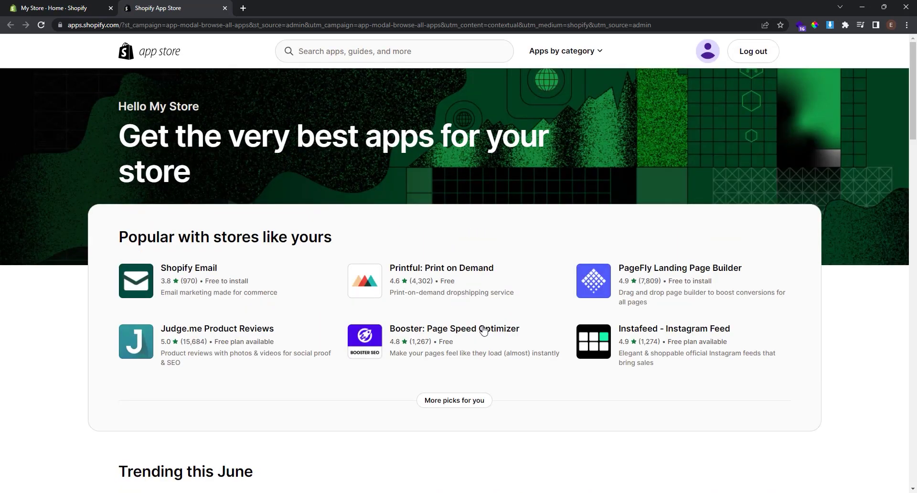
pyautogui.click(350, 52)
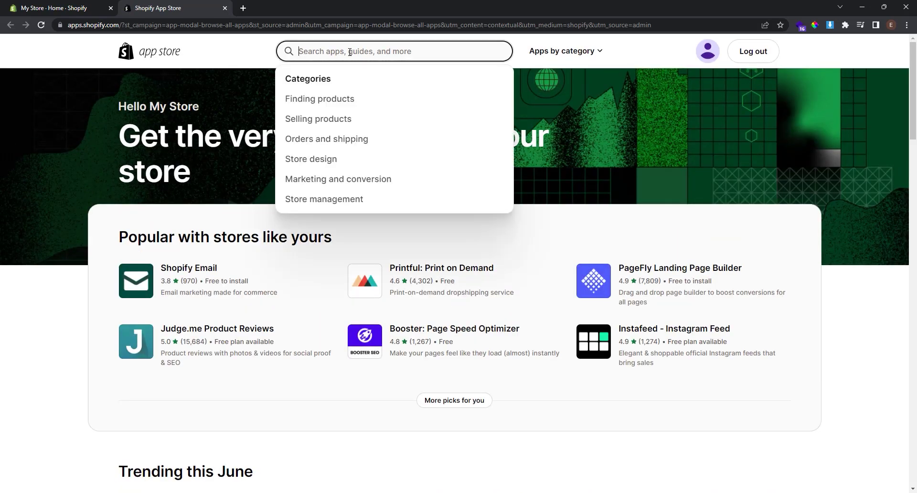
pyautogui.write('kopy')
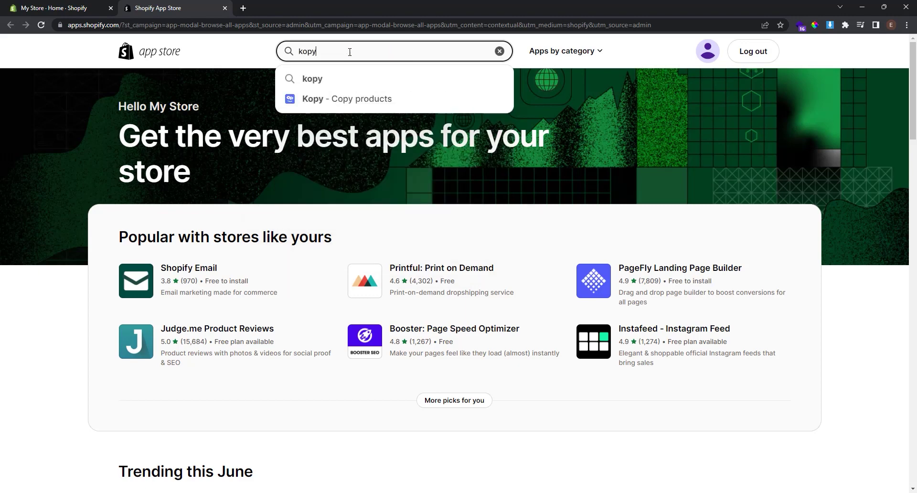
pyautogui.click(334, 103)
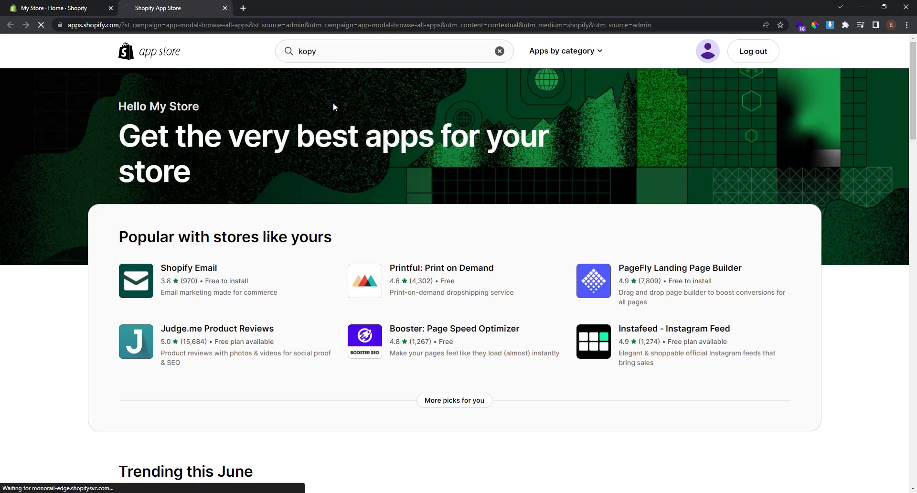
pyautogui.scroll(-3, 390, 147)
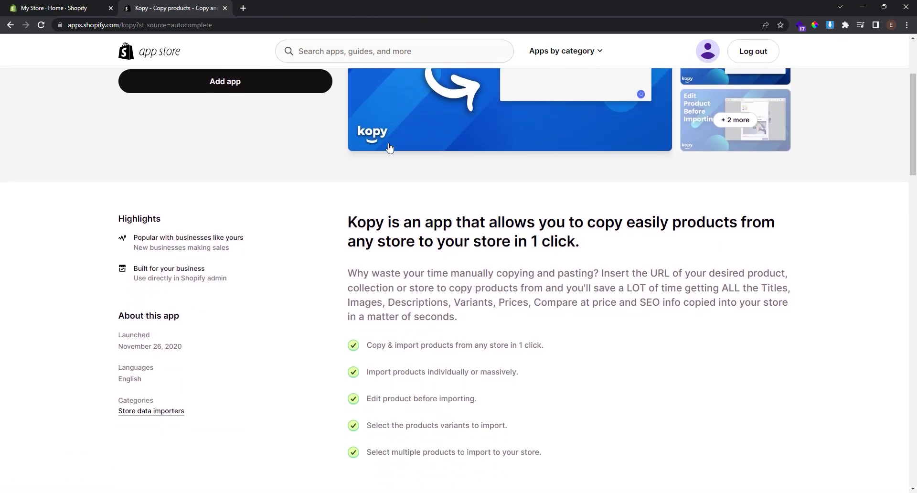
pyautogui.scroll(-2, 389, 147)
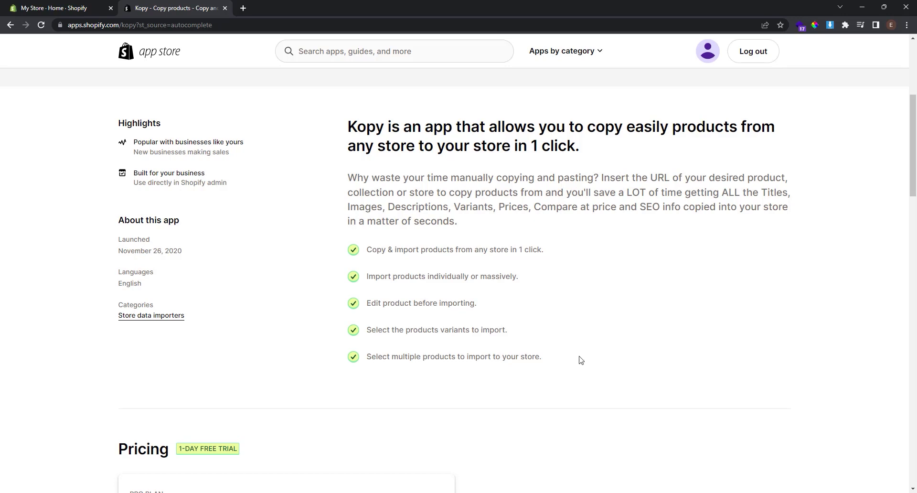
pyautogui.scroll(-5, 581, 360)
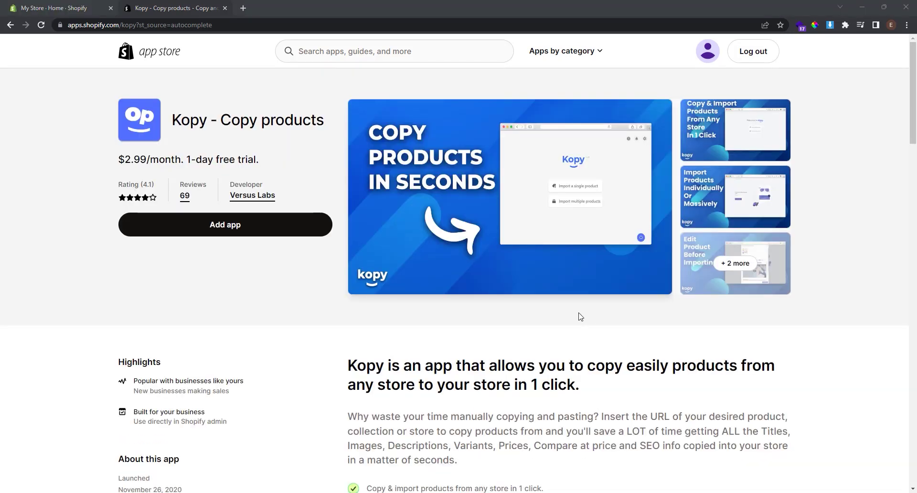
# Install Kopy - Copy products, starting its free trial, and open its home page in the admin.
pyautogui.click(239, 231)
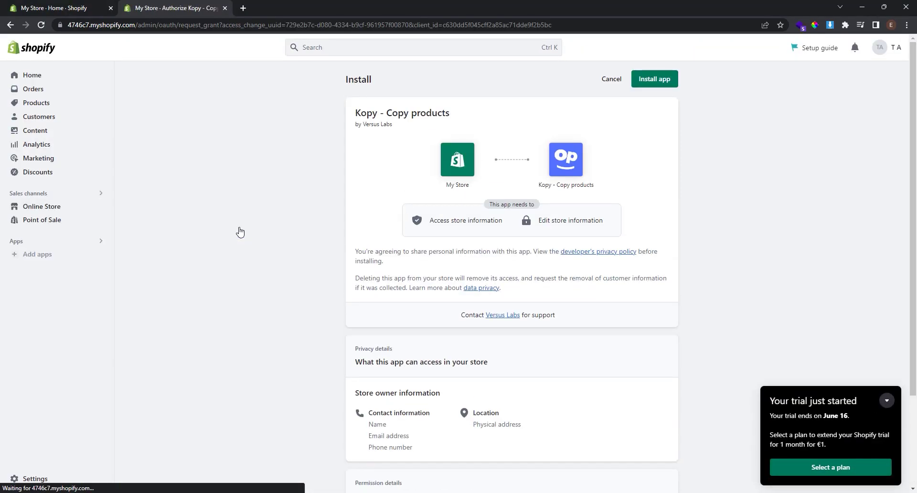
pyautogui.click(651, 81)
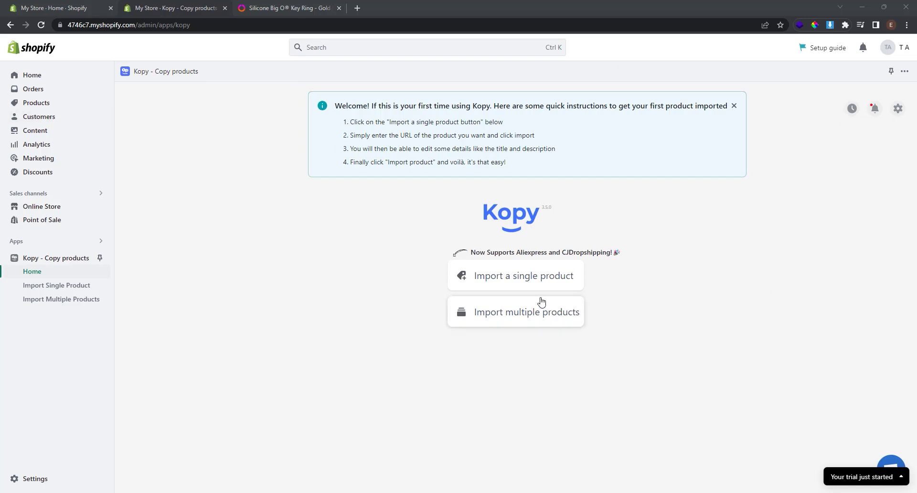
pyautogui.click(41, 262)
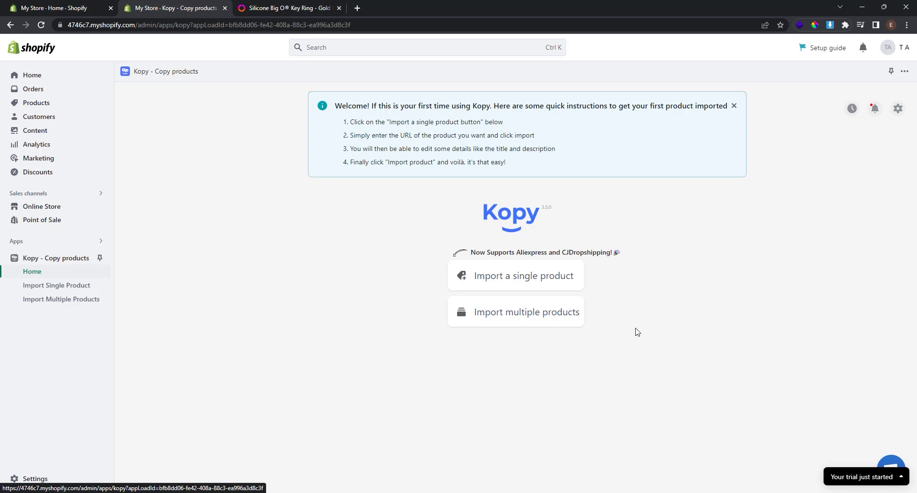
# Start a single-product import and copy the Oventure Big O Key Ring page URL.
pyautogui.click(534, 278)
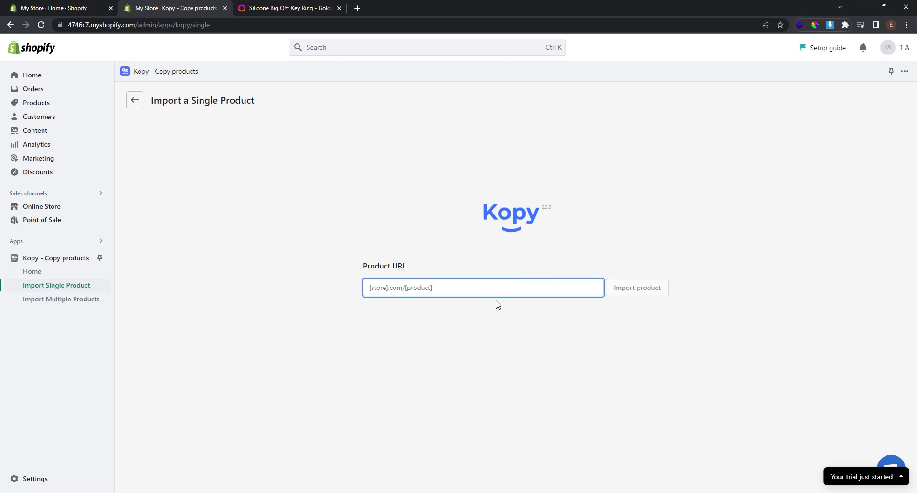
pyautogui.click(284, 7)
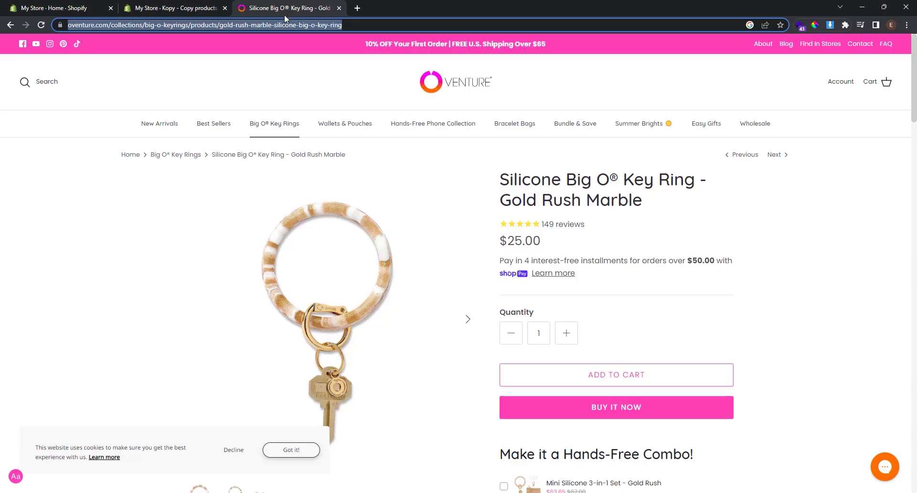
pyautogui.click(790, 198)
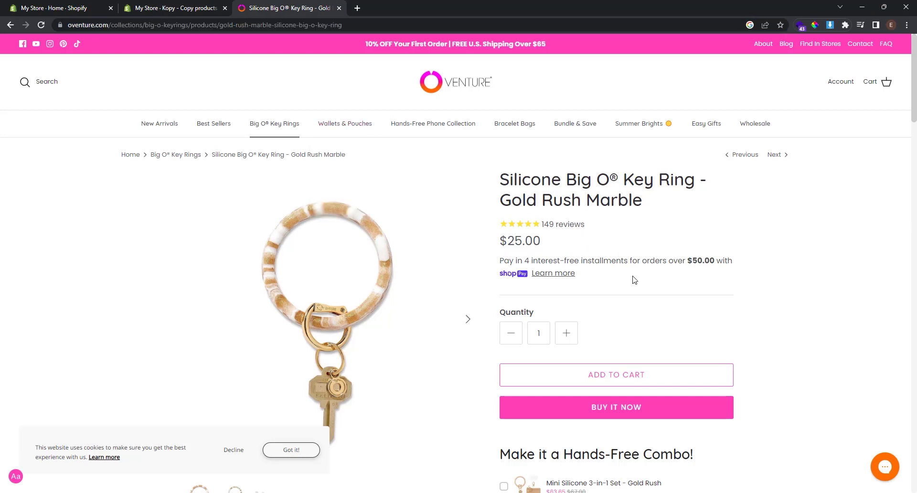
pyautogui.scroll(-6, 685, 270)
pyautogui.scroll(6, 685, 270)
pyautogui.click(270, 24)
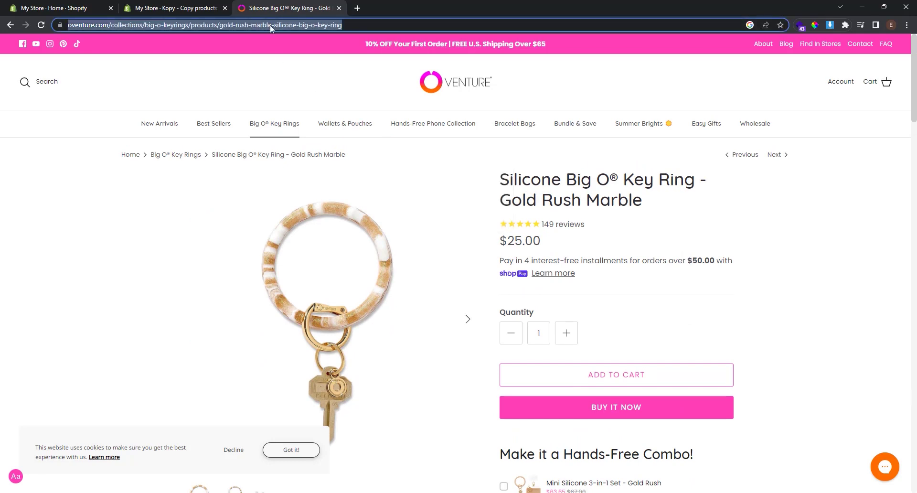
pyautogui.rightClick(270, 24)
pyautogui.click(314, 94)
# Paste the key ring URL into Product URL and fetch it into the pre-import editor.
pyautogui.click(191, 11)
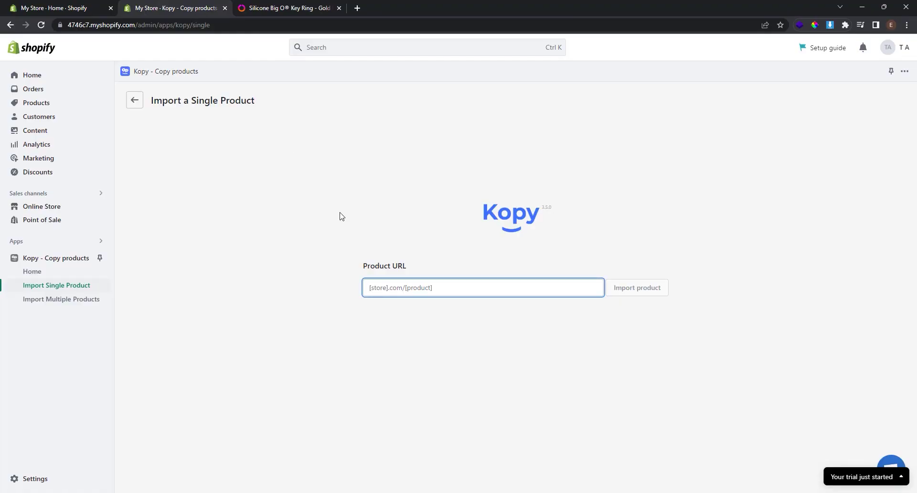
pyautogui.rightClick(380, 289)
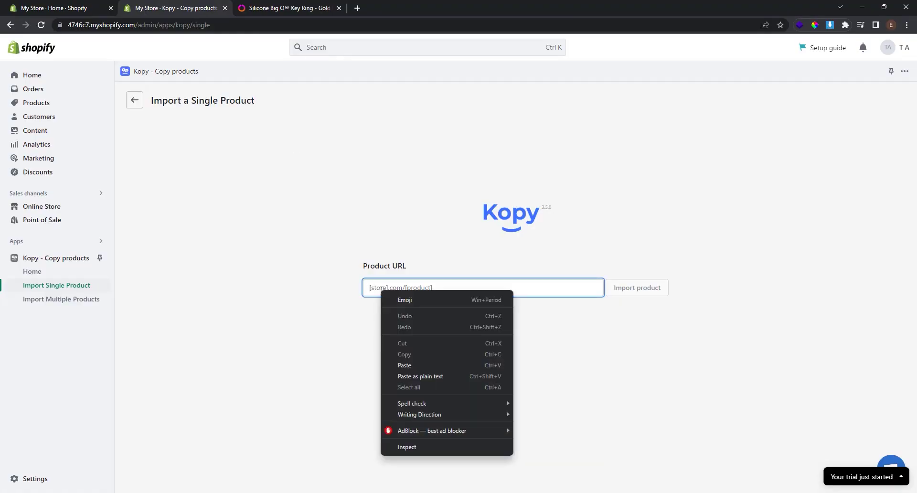
pyautogui.click(404, 365)
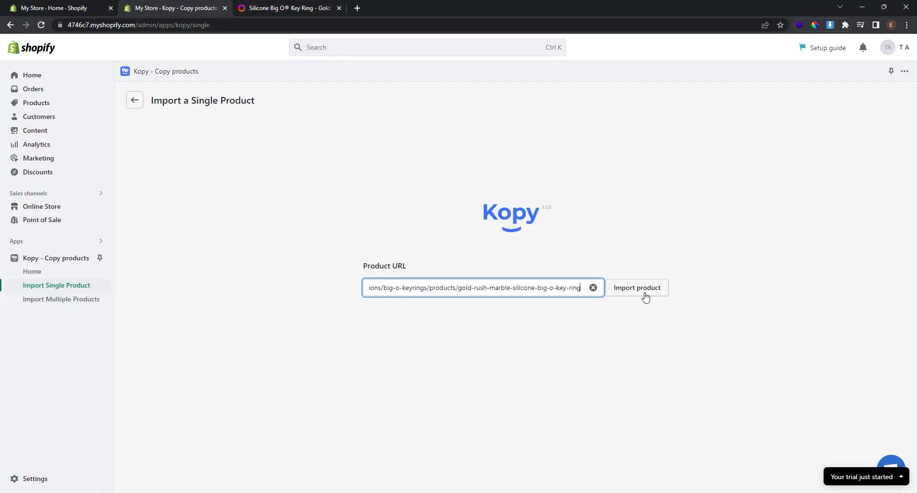
pyautogui.click(645, 291)
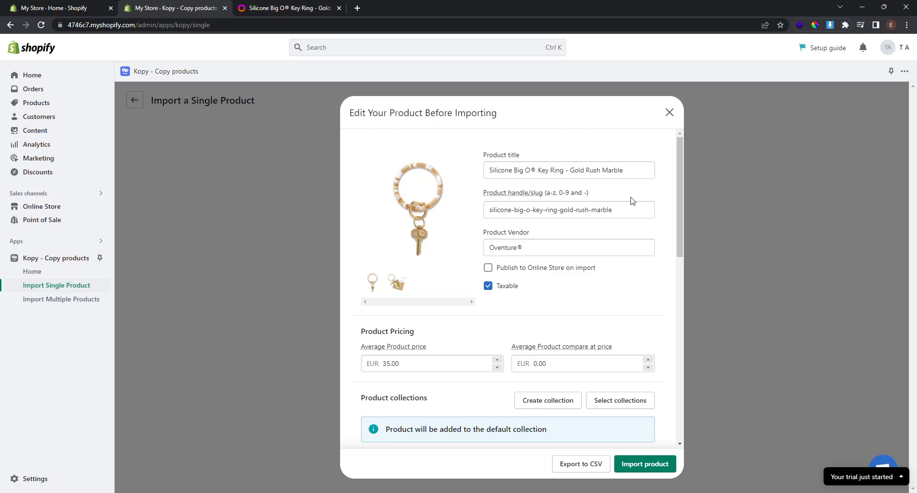
# Shorten the title to 'Silicone Big O® Key Ring' and tick Publish to Online Store.
pyautogui.moveTo(630, 171); pyautogui.dragTo(563, 172)
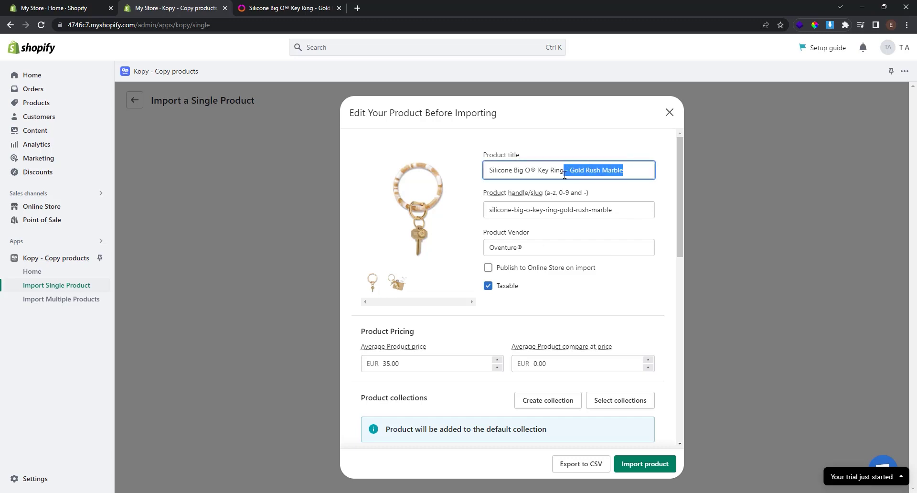
pyautogui.press('BackSpace')
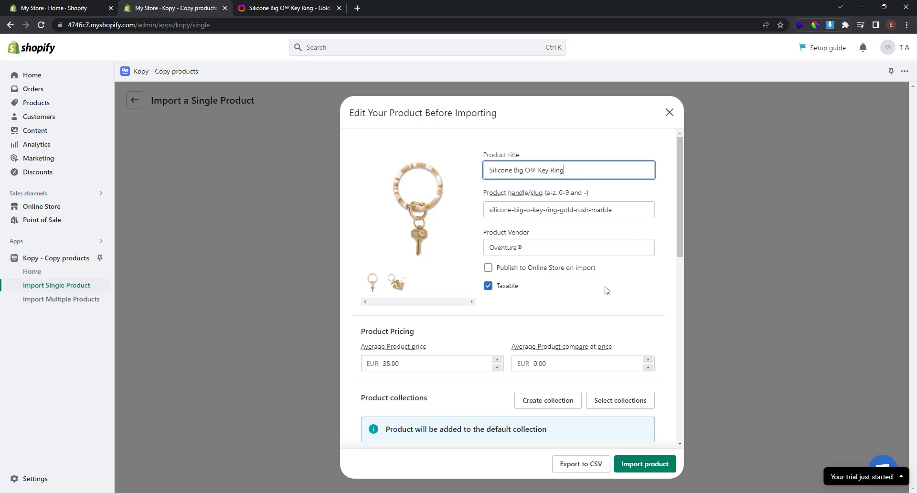
pyautogui.click(607, 290)
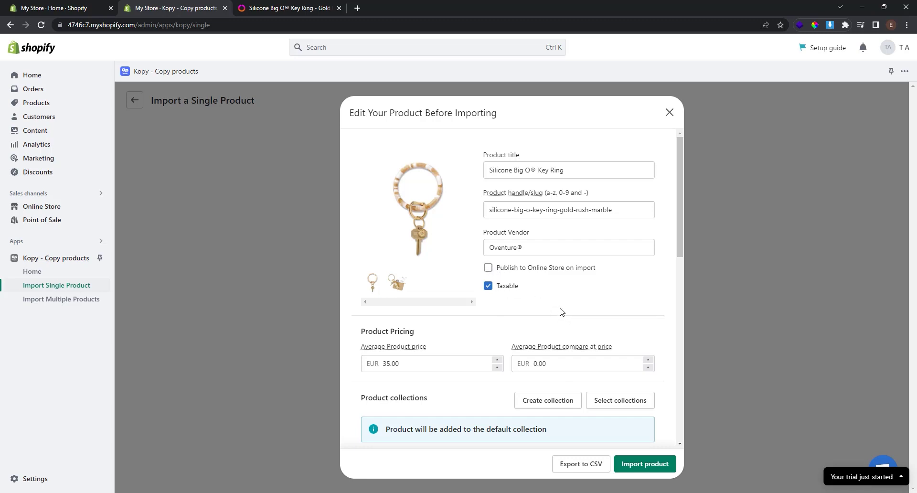
pyautogui.click(488, 268)
pyautogui.scroll(-3, 504, 311)
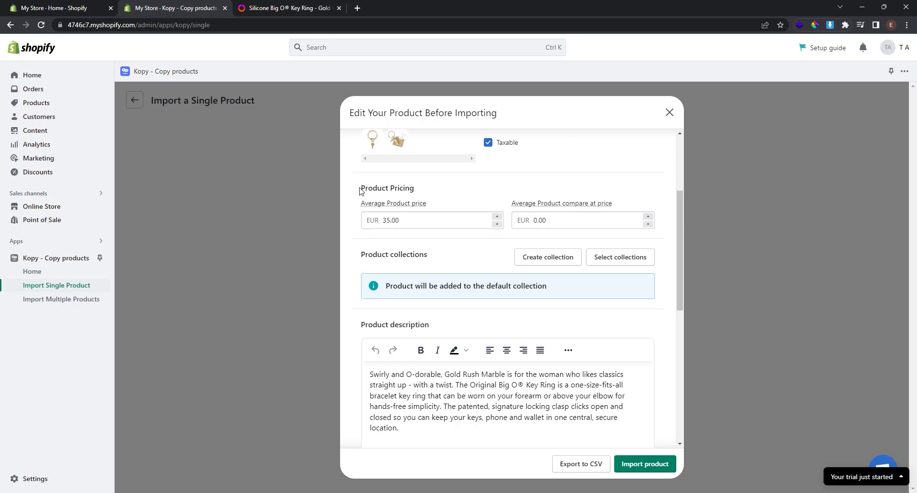
# Change the price from 35.00 to 55 and import the edited key ring.
pyautogui.doubleClick(395, 221)
pyautogui.write('55')
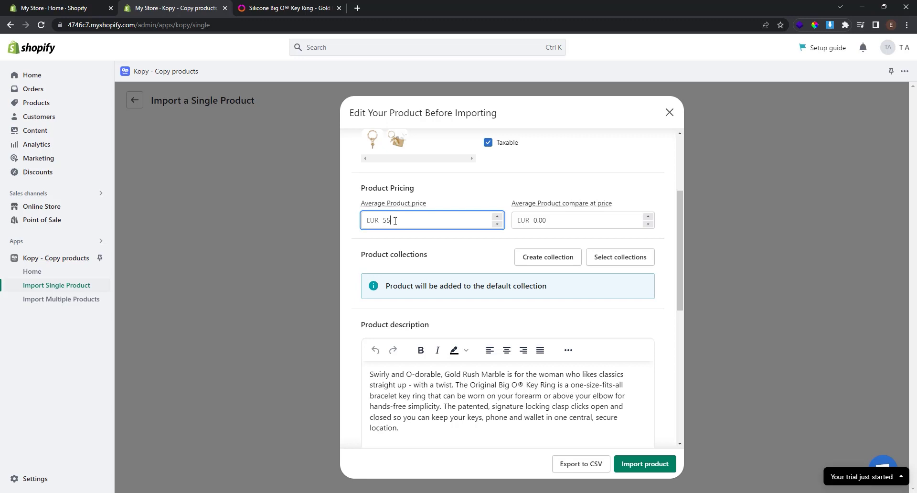
pyautogui.scroll(-3, 371, 236)
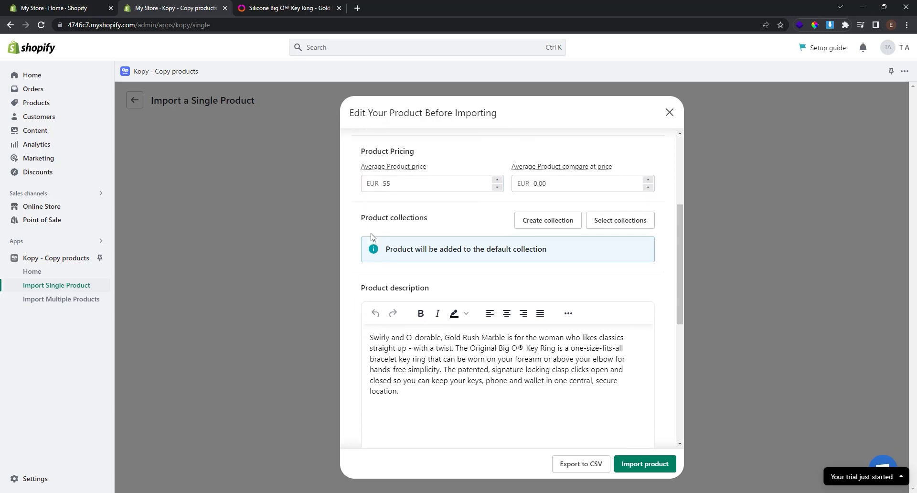
pyautogui.scroll(-2, 371, 236)
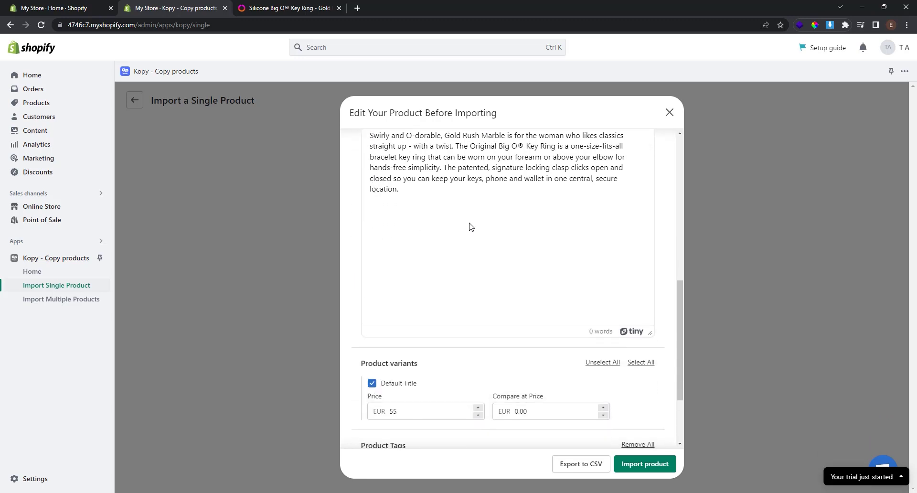
pyautogui.scroll(-2, 471, 227)
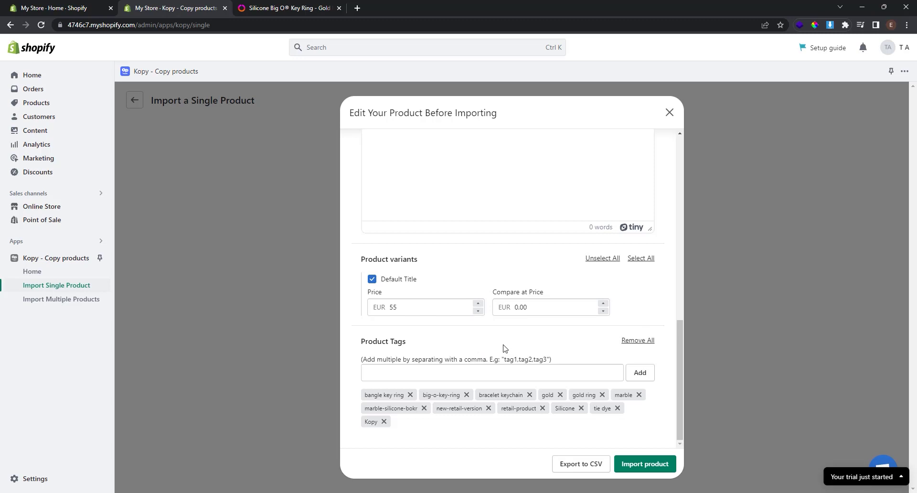
pyautogui.click(480, 374)
pyautogui.scroll(5, 610, 393)
pyautogui.scroll(4, 602, 394)
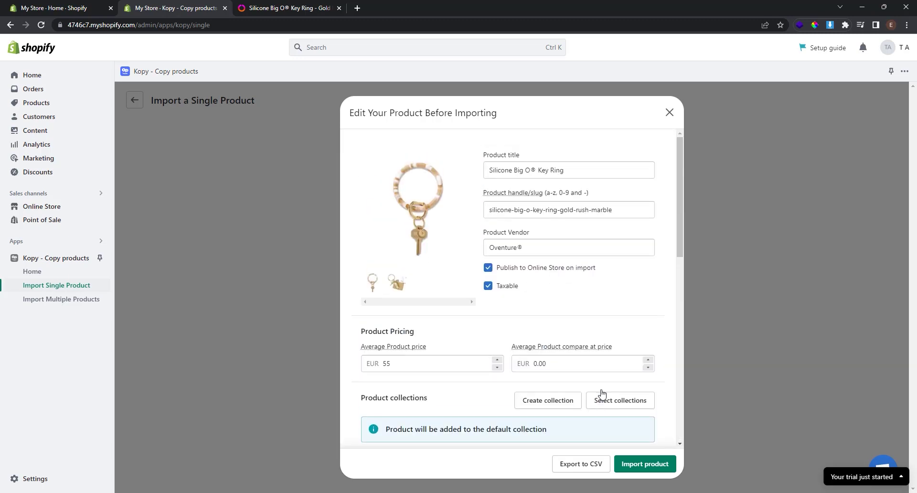
pyautogui.click(635, 470)
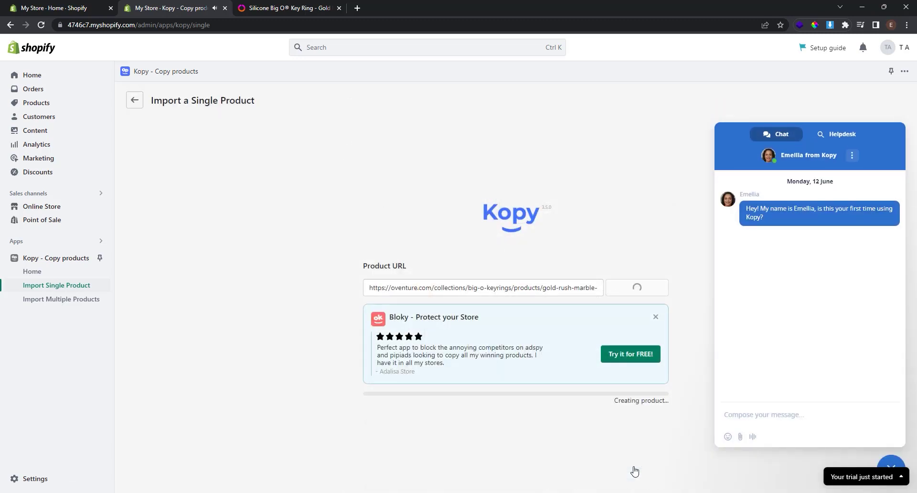
# Preview the imported key ring on the storefront, then confirm it is Active in Products.
pyautogui.click(891, 466)
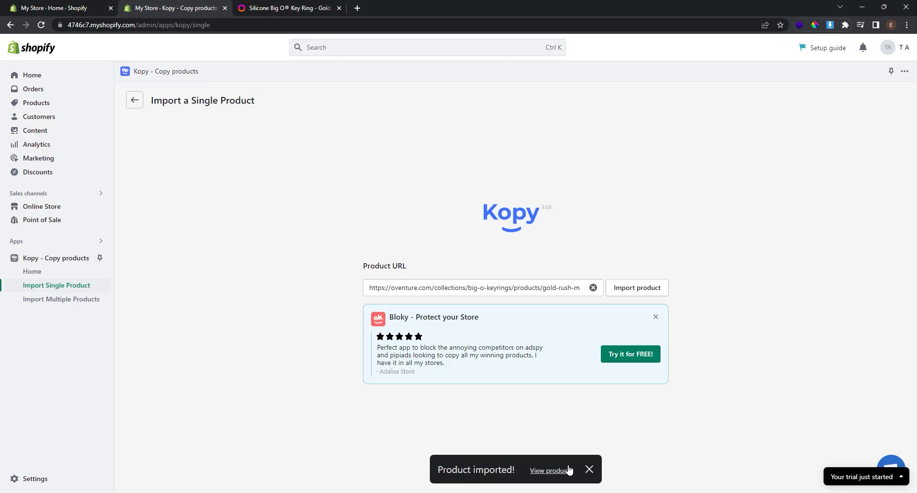
pyautogui.click(546, 471)
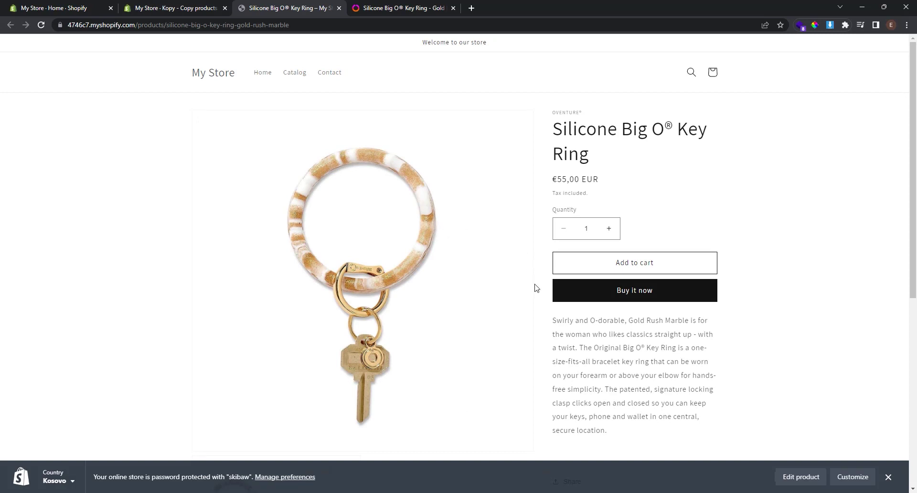
pyautogui.click(162, 7)
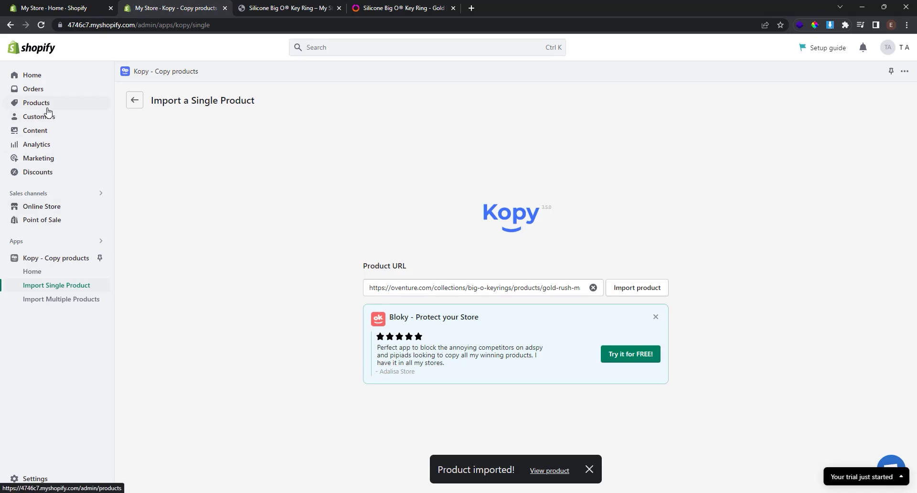
pyautogui.click(47, 109)
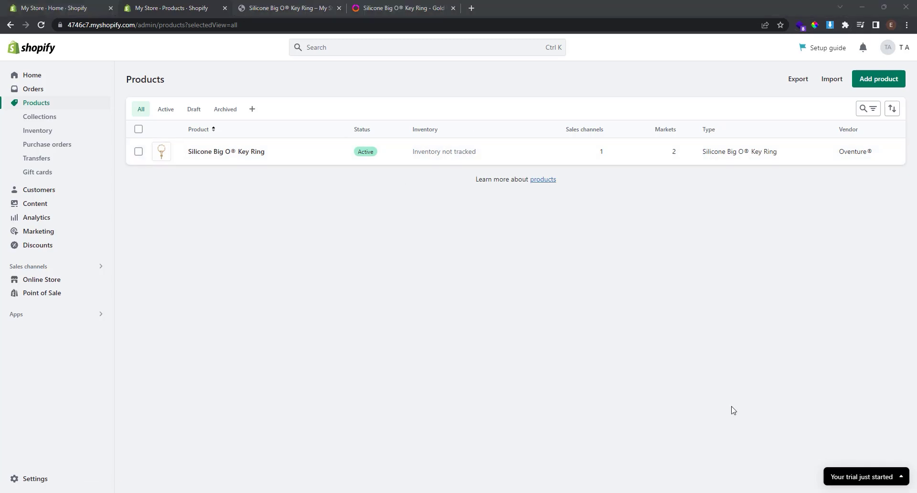
# Open Kopy from Apps and start an Import multiple products job.
pyautogui.click(93, 318)
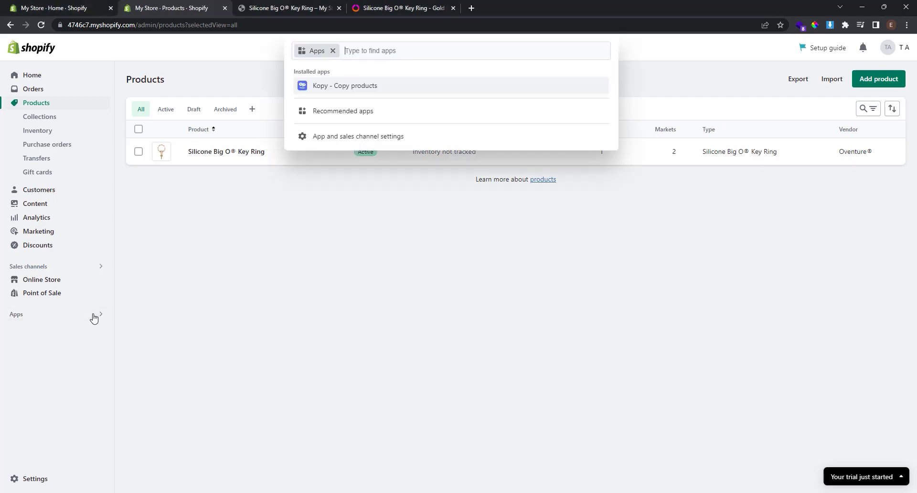
pyautogui.click(324, 93)
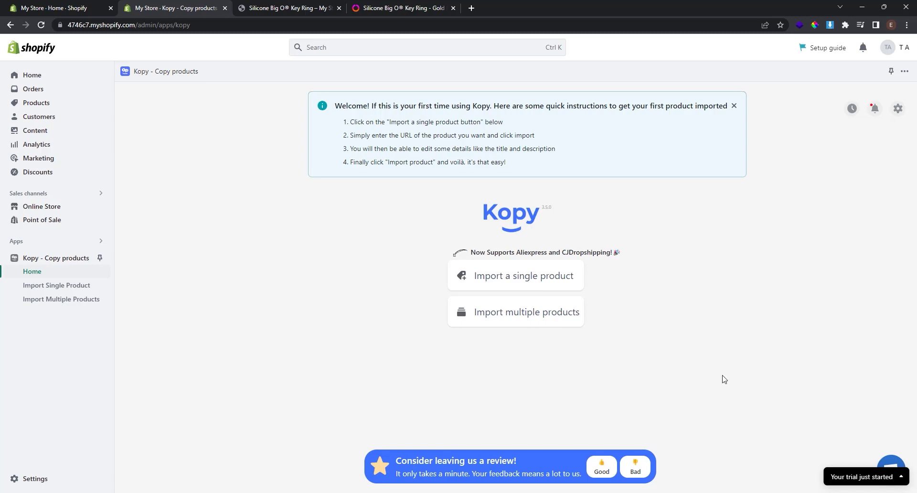
pyautogui.click(507, 321)
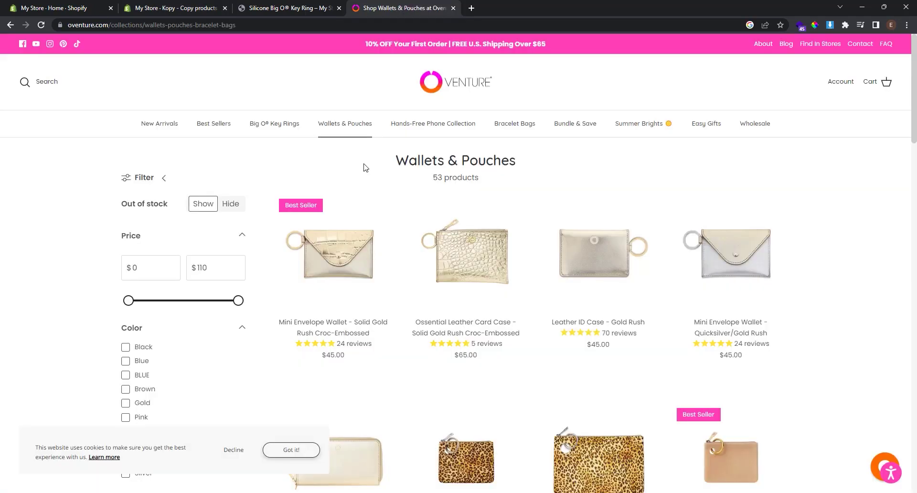
pyautogui.scroll(-1, 552, 208)
pyautogui.scroll(-10, 551, 209)
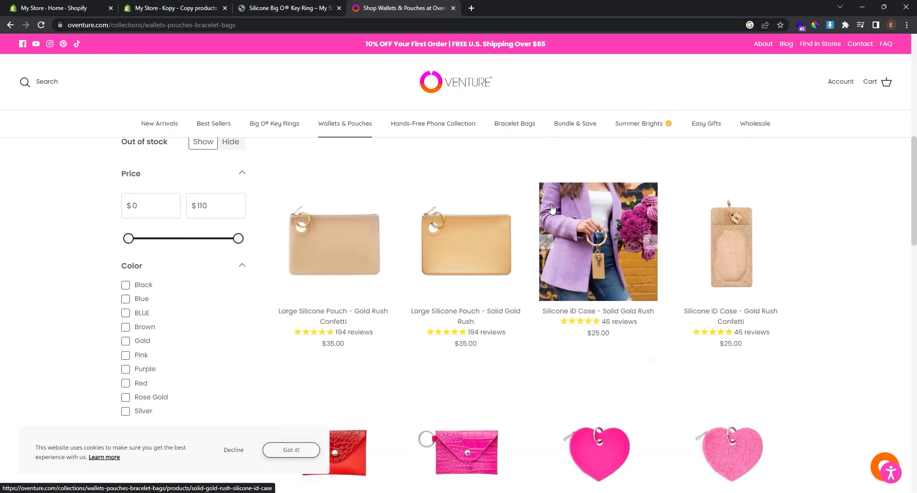
pyautogui.scroll(9, 552, 209)
pyautogui.scroll(2, 551, 209)
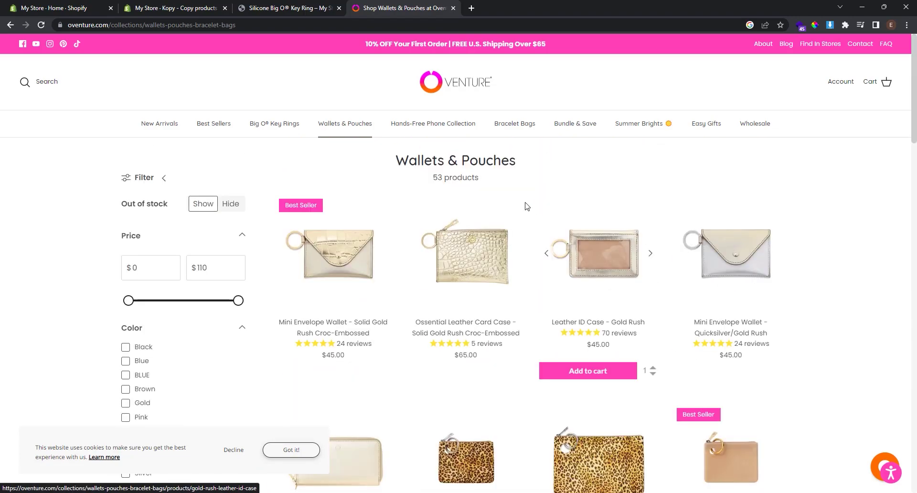
# Paste the oventure.com/collections/wallets-pouches-bracelet-bags URL into Kopy and fetch its products.
pyautogui.click(186, 27)
pyautogui.rightClick(186, 26)
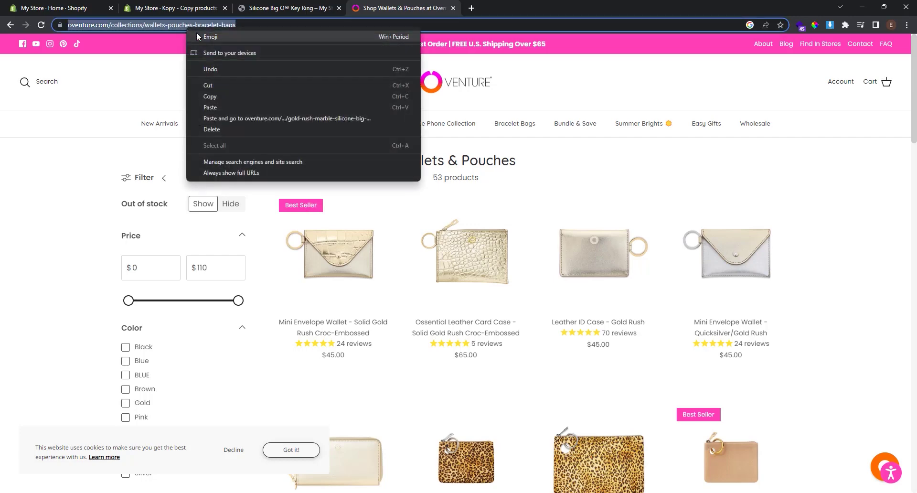
pyautogui.click(223, 96)
pyautogui.click(191, 8)
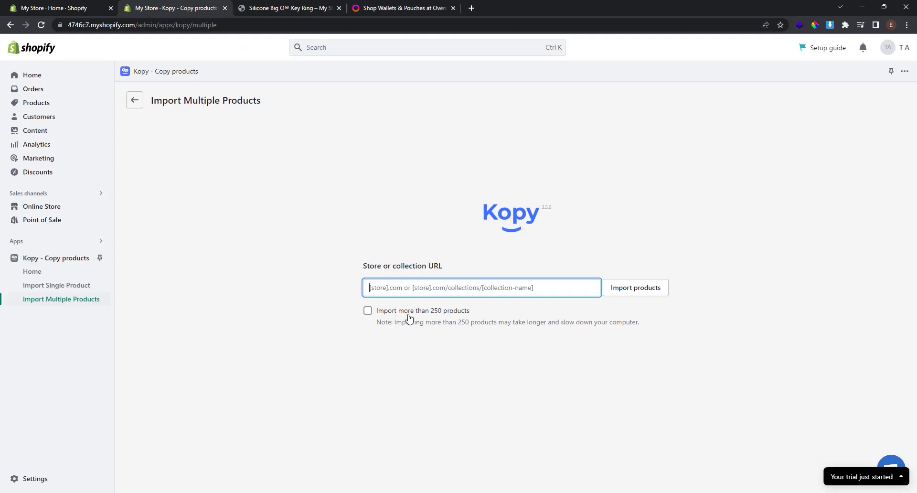
pyautogui.rightClick(385, 289)
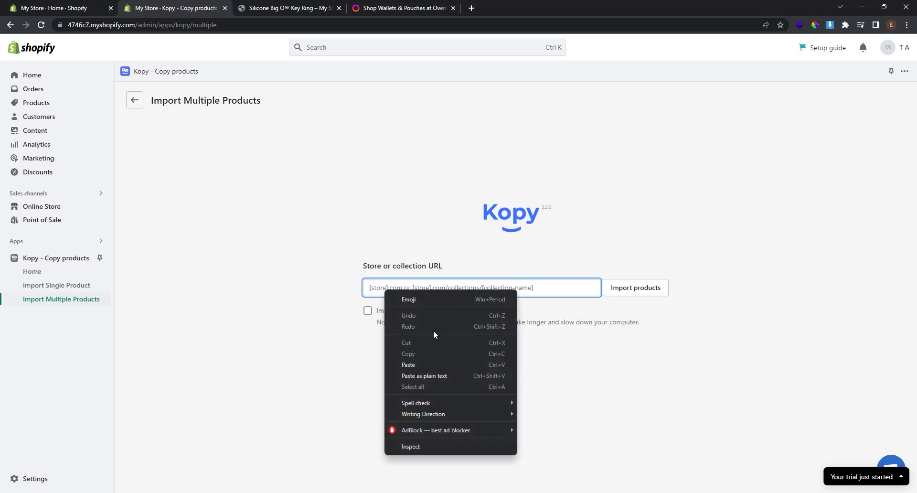
pyautogui.click(418, 361)
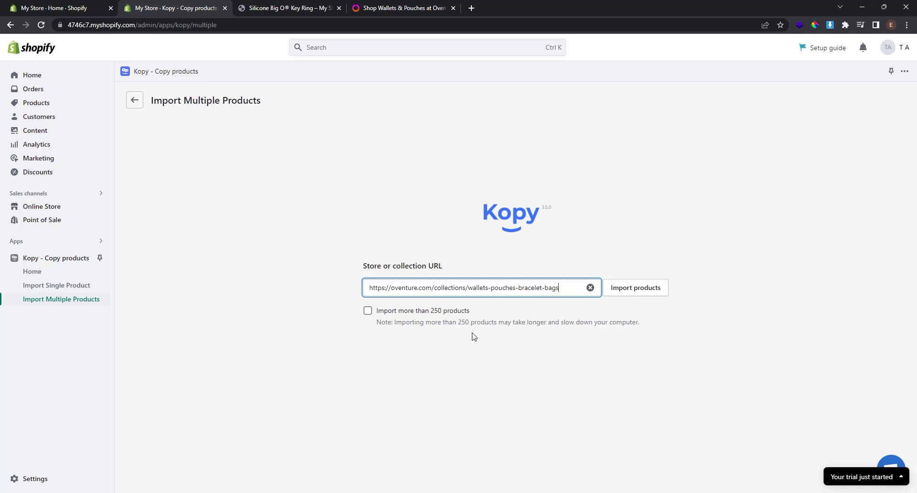
pyautogui.click(644, 298)
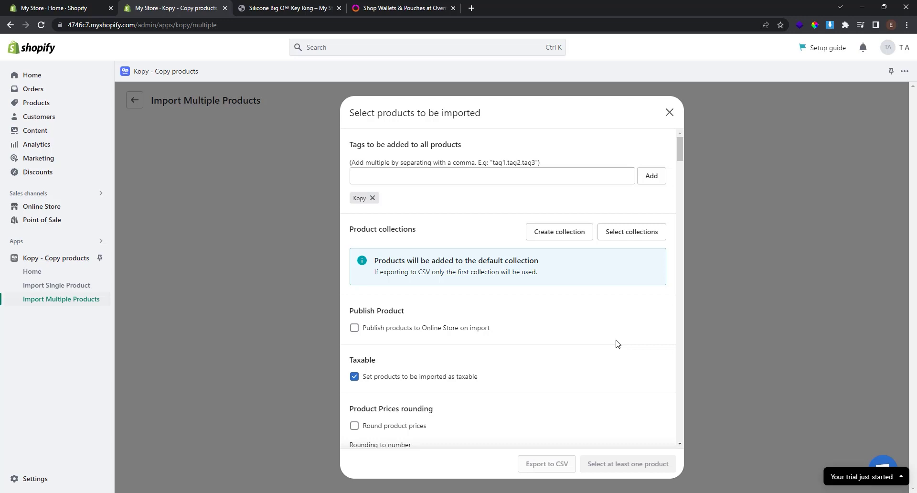
# Add the tag 'bags' and enable Publish products to Online Store for the bulk import.
pyautogui.click(458, 175)
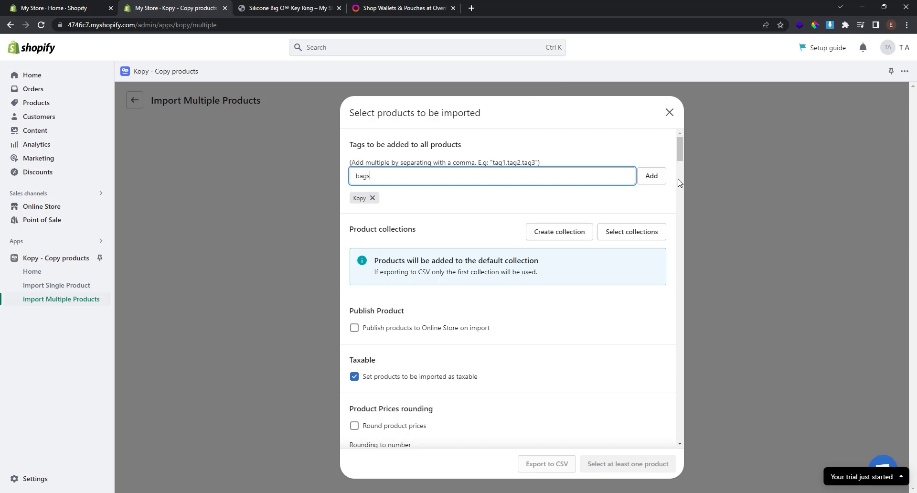
pyautogui.click(651, 176)
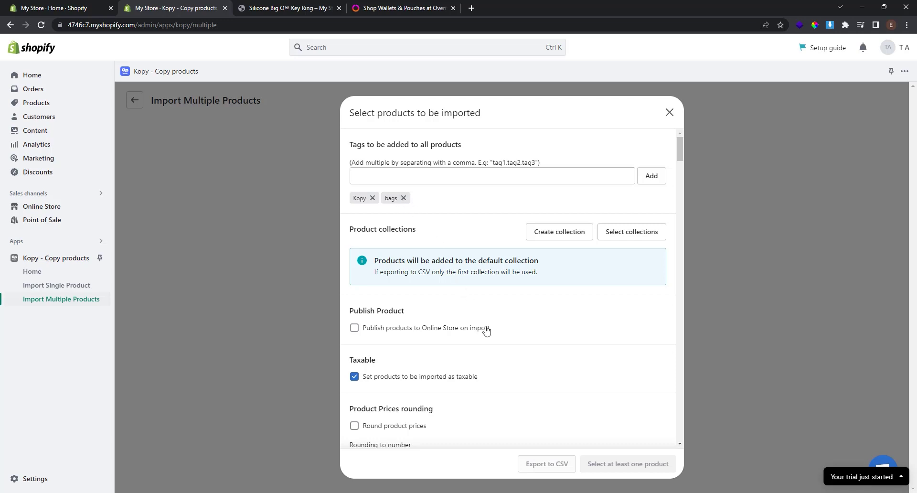
pyautogui.scroll(-1, 485, 328)
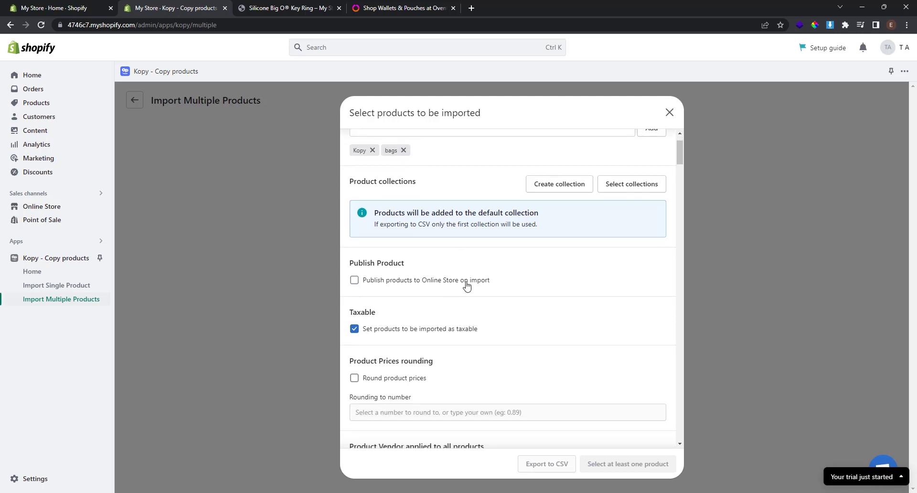
pyautogui.click(467, 285)
# Review the list of all 53 collection products available for selection.
pyautogui.scroll(-2, 501, 286)
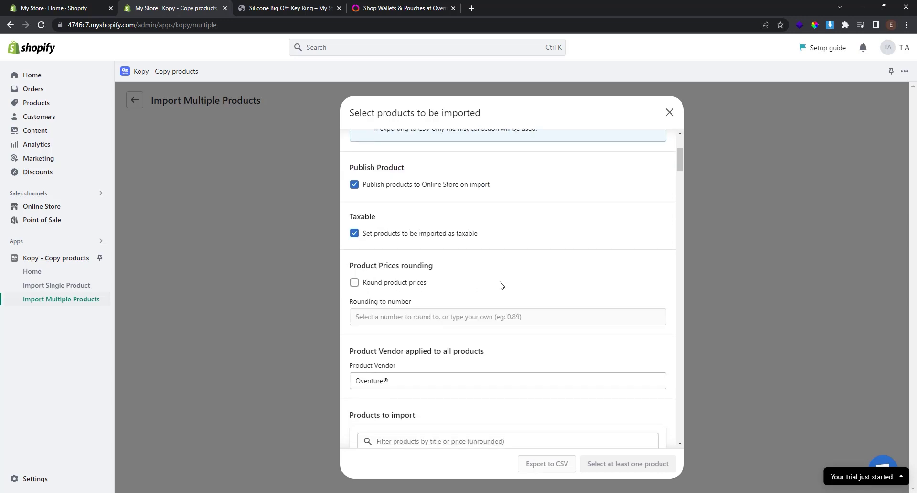
pyautogui.scroll(-1, 501, 286)
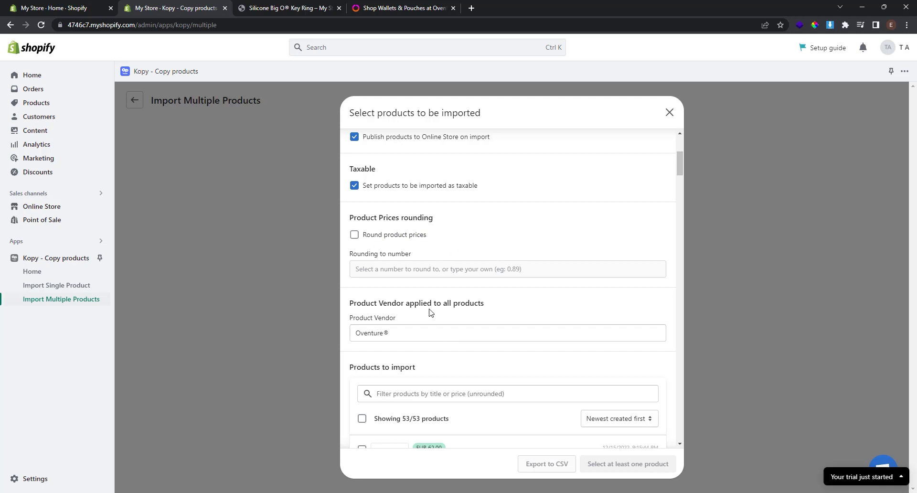
pyautogui.scroll(-2, 430, 312)
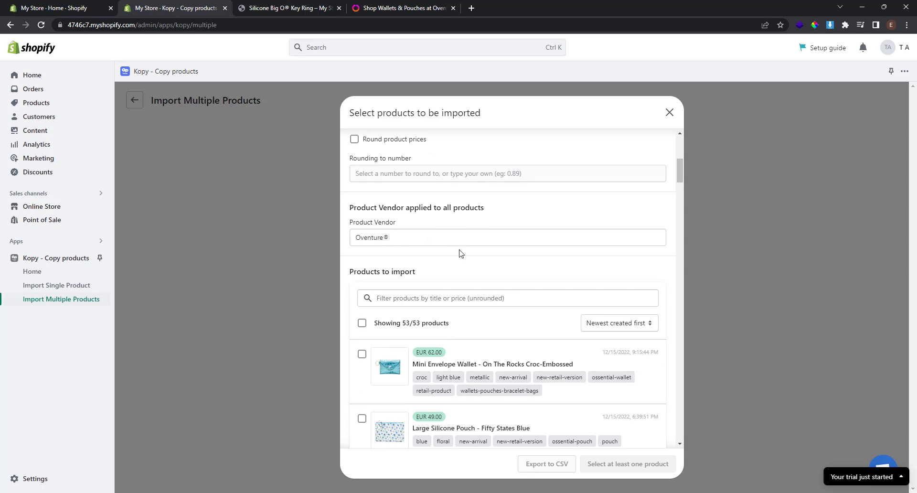
pyautogui.scroll(-3, 461, 253)
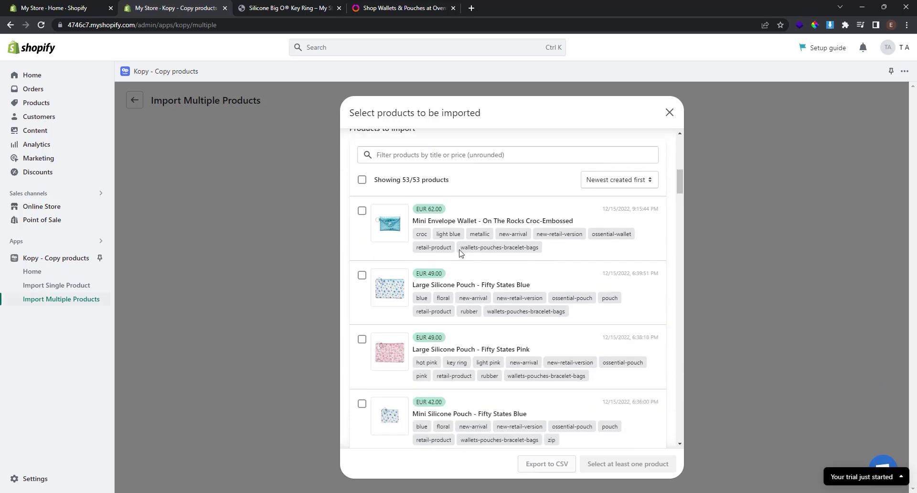
pyautogui.scroll(-20, 460, 253)
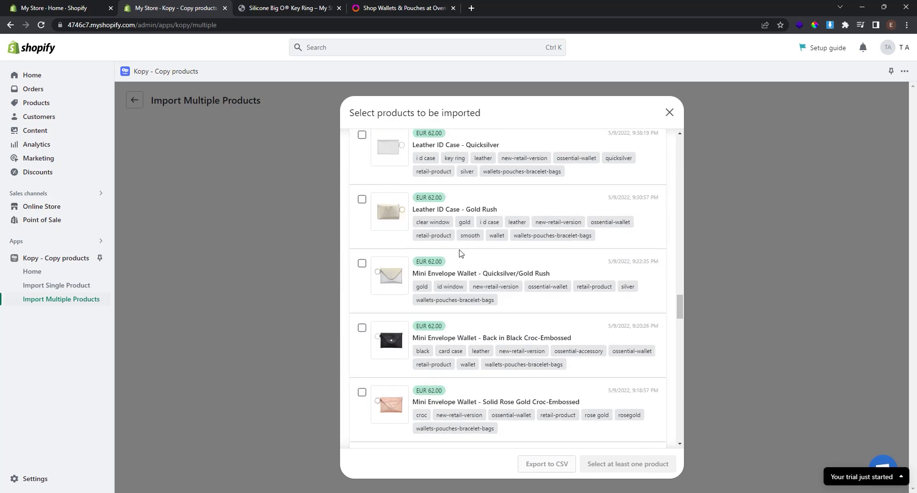
pyautogui.scroll(-20, 461, 253)
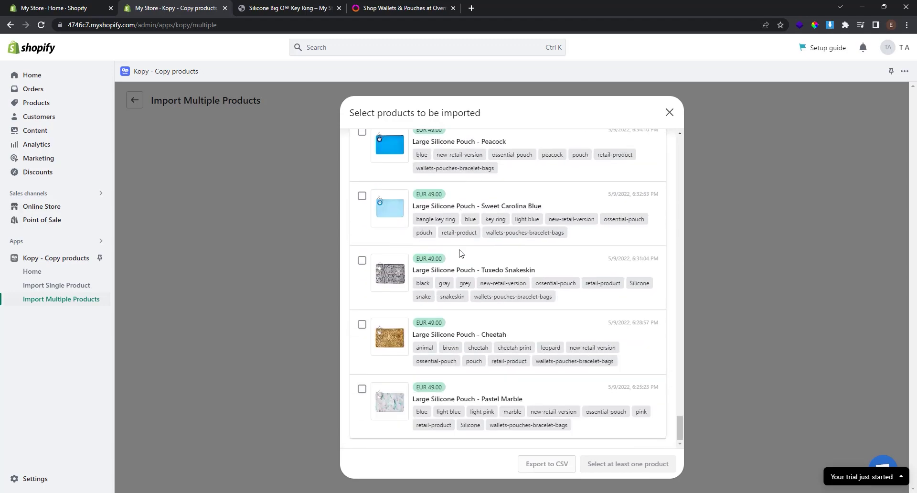
pyautogui.scroll(20, 460, 253)
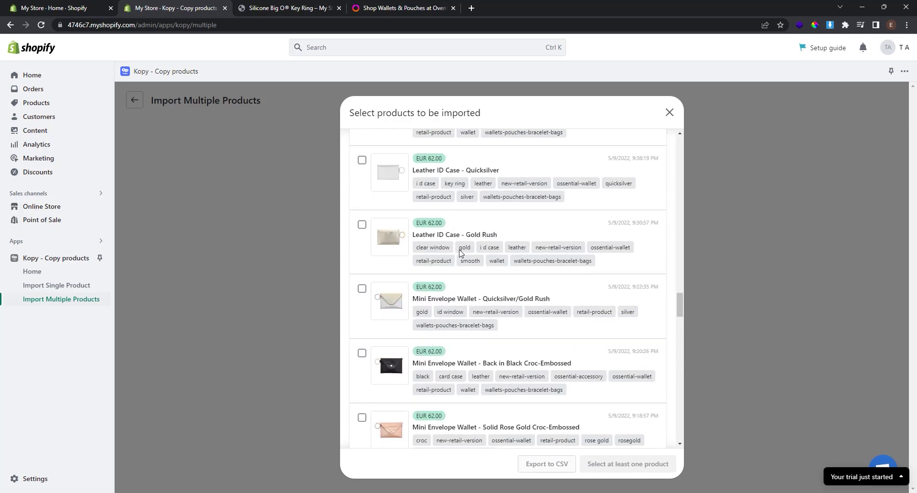
pyautogui.scroll(20, 460, 253)
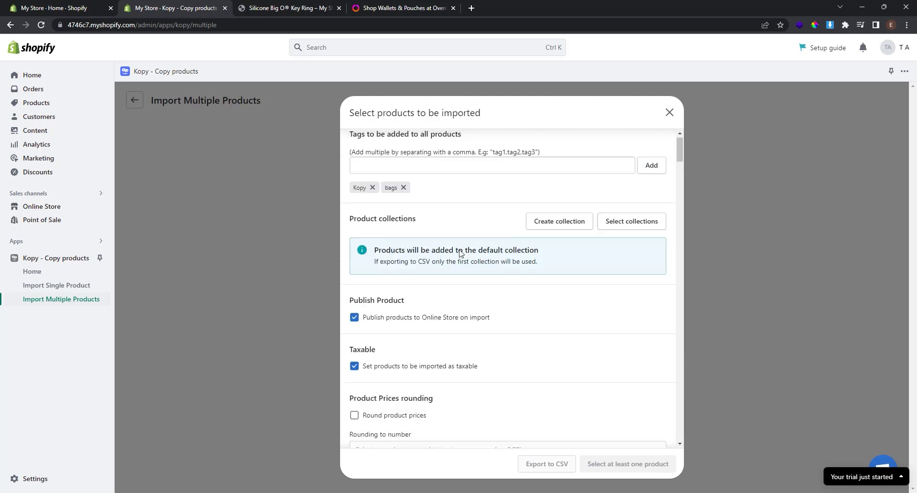
pyautogui.scroll(-9, 461, 253)
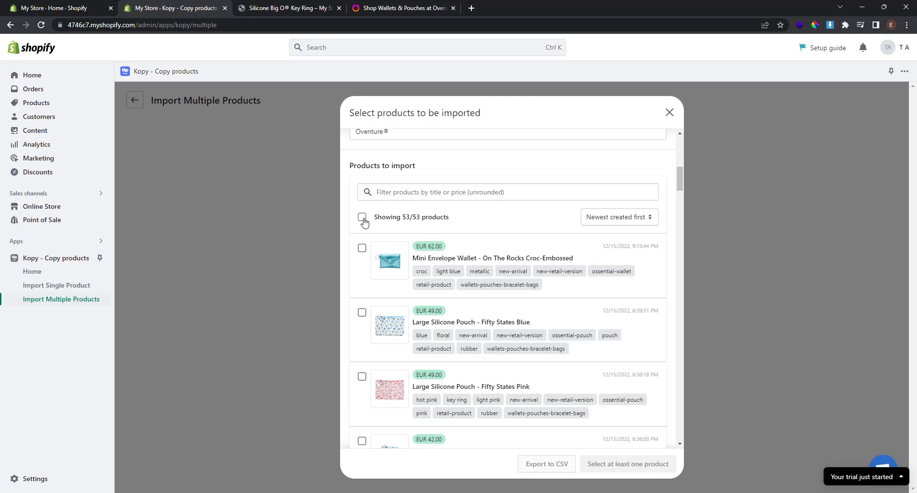
pyautogui.click(363, 219)
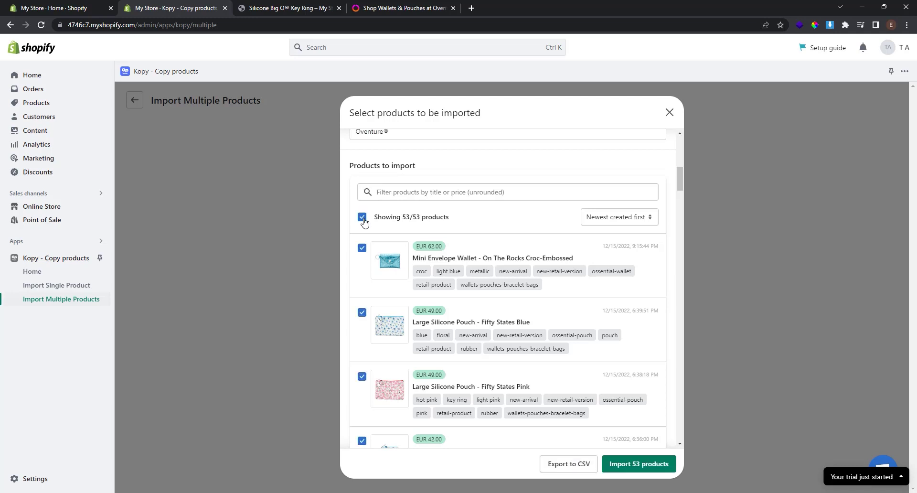
pyautogui.click(650, 467)
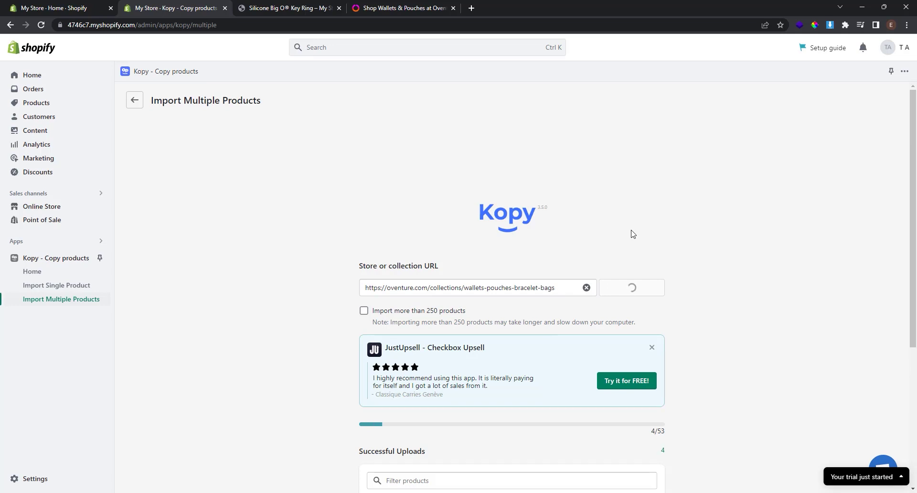
pyautogui.scroll(-5, 633, 234)
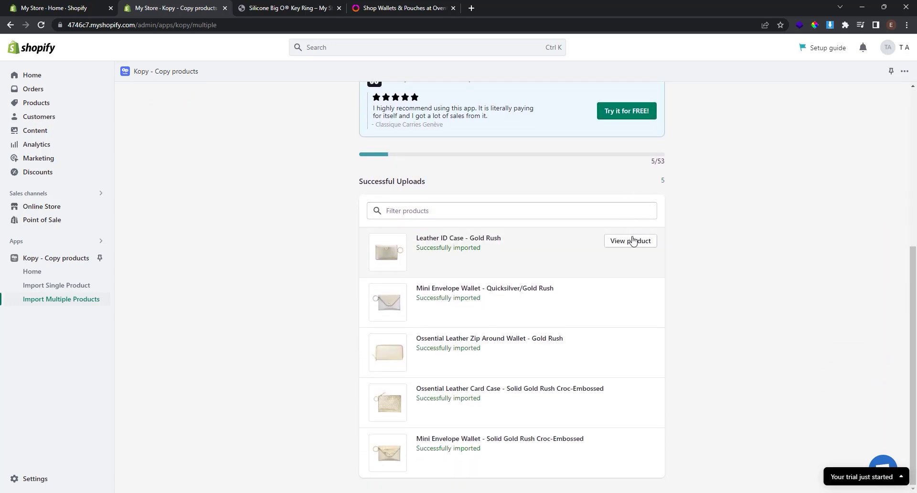
pyautogui.scroll(2, 405, 304)
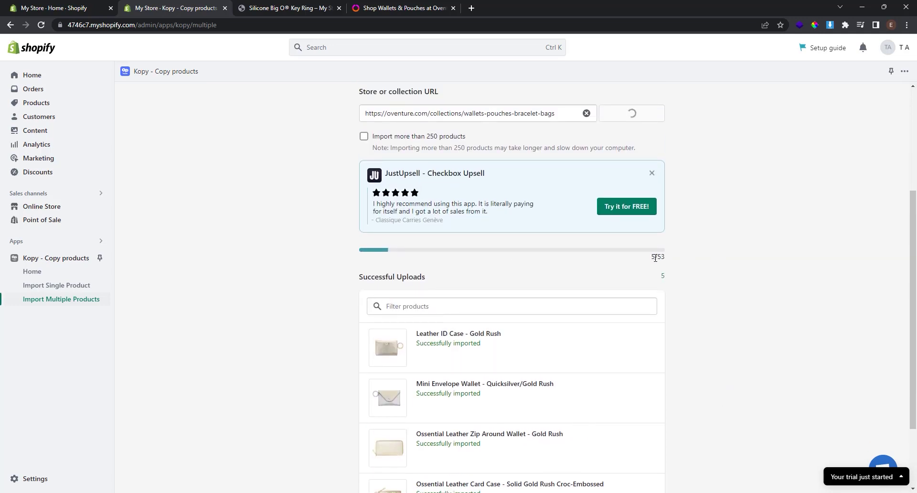
pyautogui.scroll(3, 699, 291)
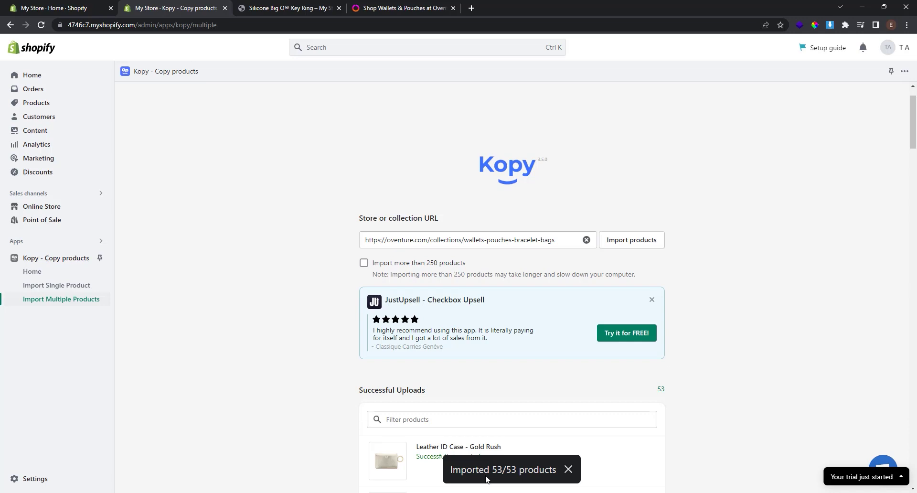
pyautogui.scroll(-12, 687, 344)
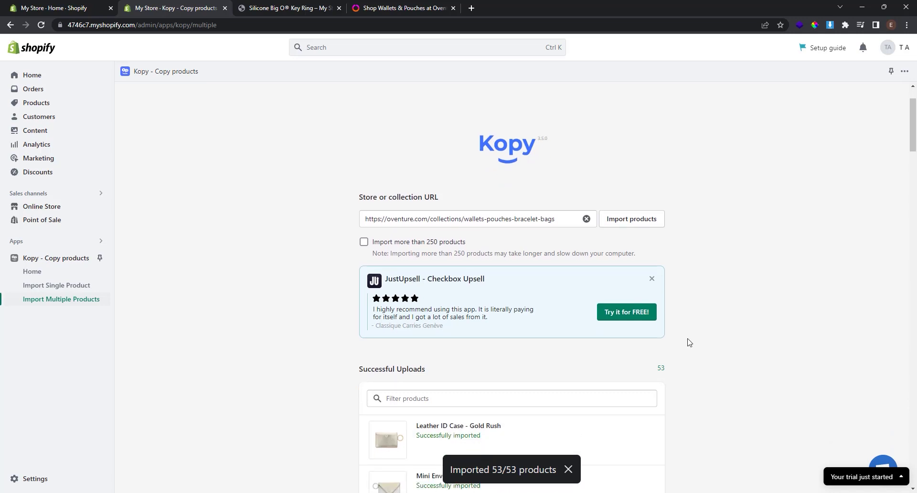
pyautogui.scroll(-20, 684, 300)
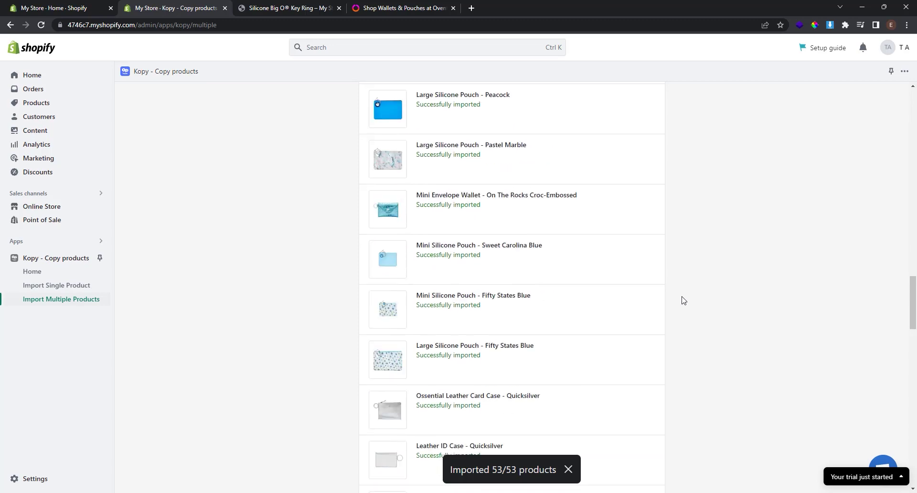
pyautogui.scroll(20, 684, 300)
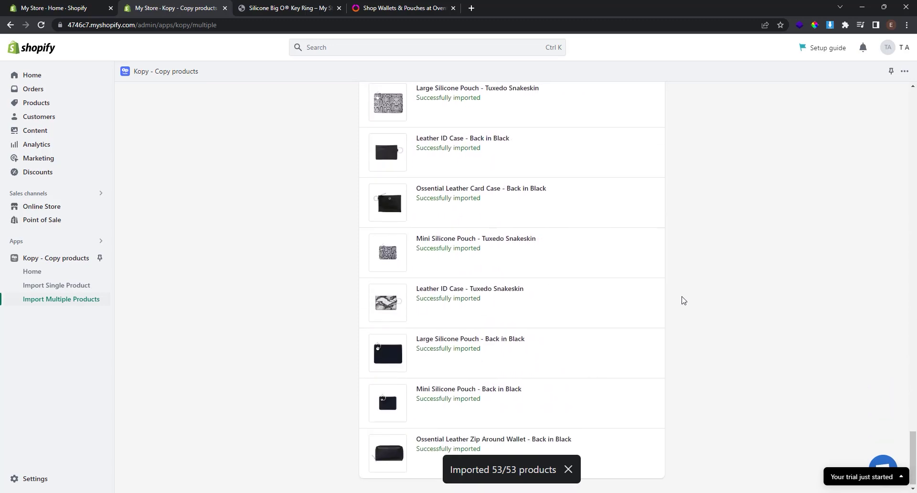
pyautogui.scroll(20, 684, 300)
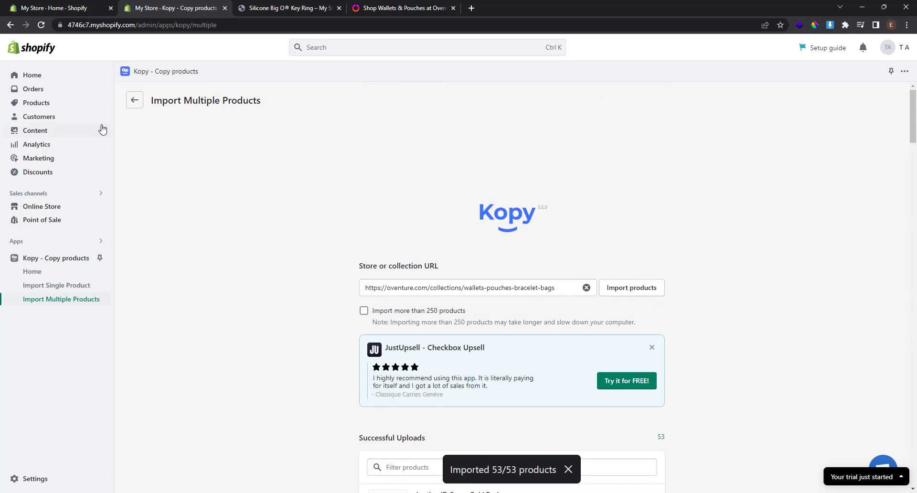
# Browse the Products list for the imported Oventure items, such as Large Silicone Pouch variants.
pyautogui.click(36, 106)
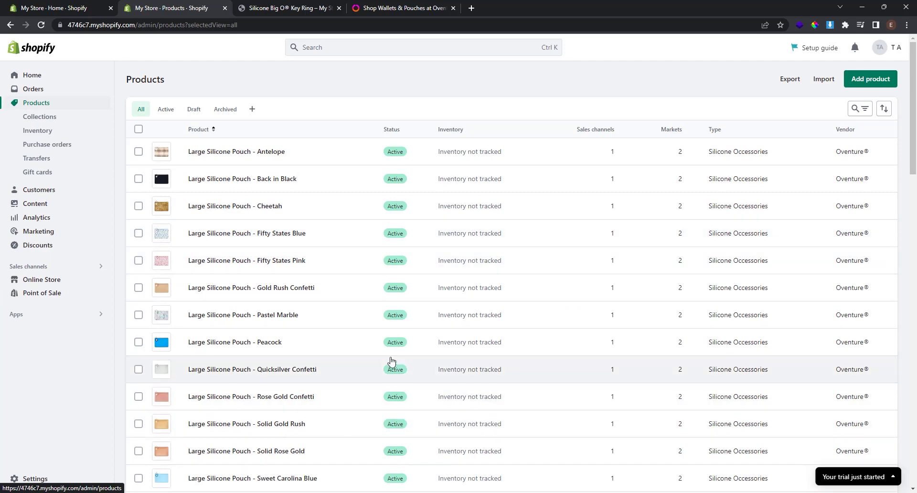
pyautogui.scroll(-15, 387, 208)
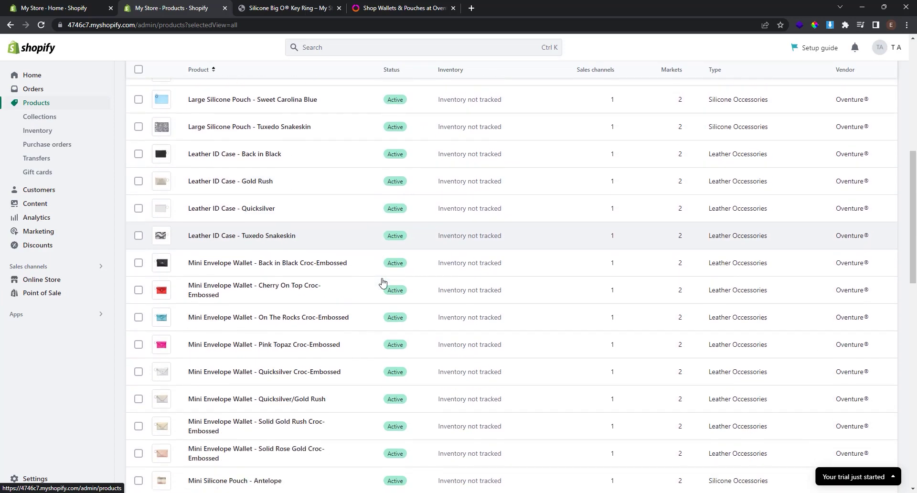
pyautogui.scroll(-4, 382, 293)
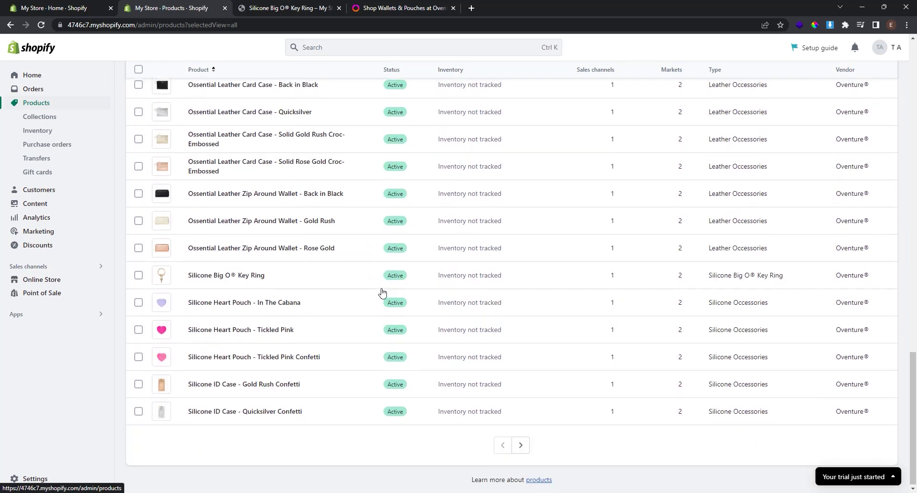
pyautogui.scroll(20, 382, 293)
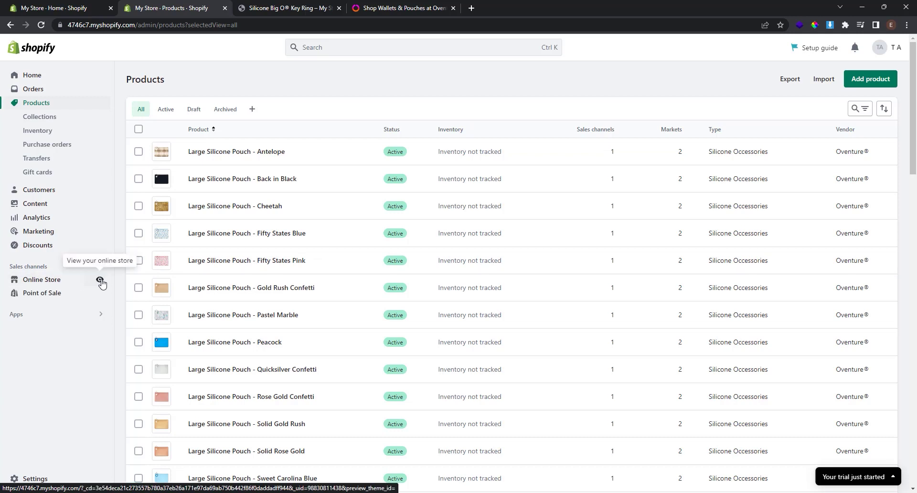
# Open the storefront's product catalog and page through catalog pages 2 and 3.
pyautogui.click(101, 283)
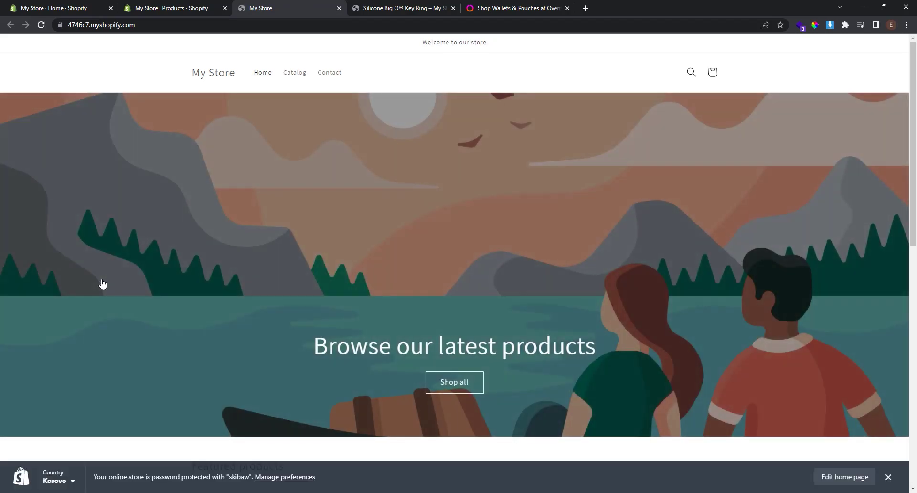
pyautogui.click(299, 74)
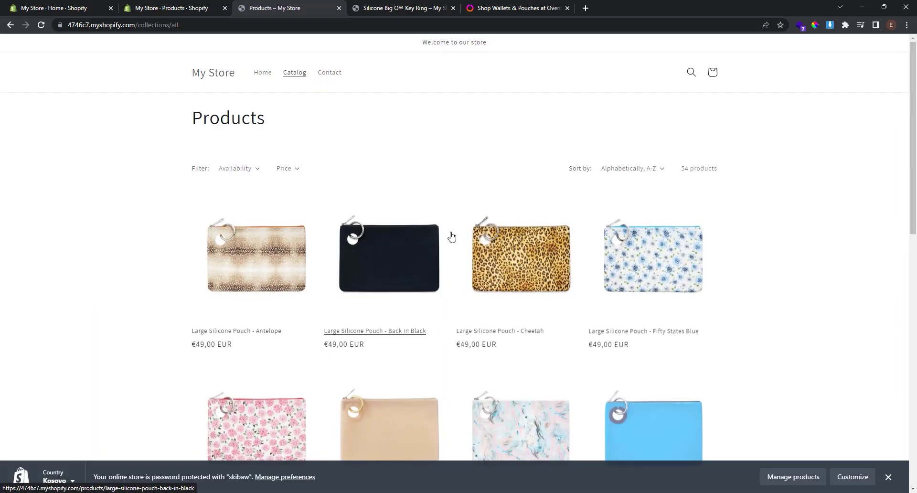
pyautogui.scroll(-2, 414, 274)
pyautogui.scroll(-10, 413, 273)
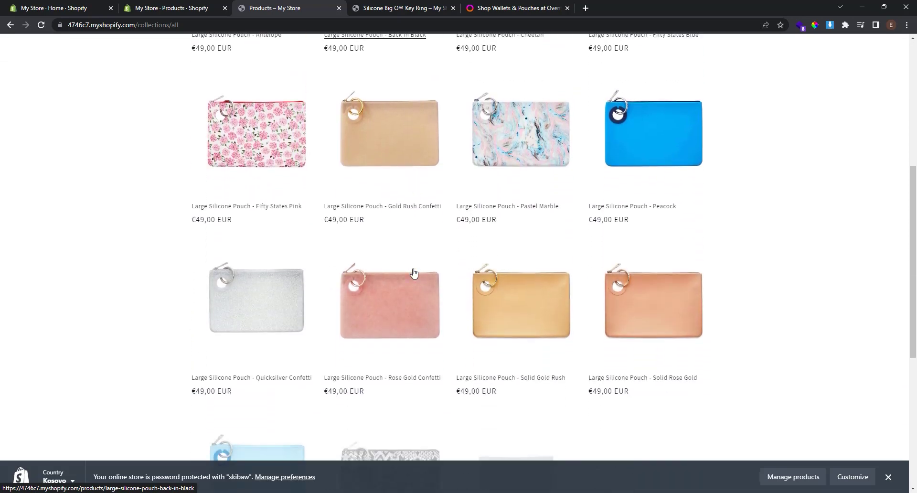
pyautogui.click(427, 308)
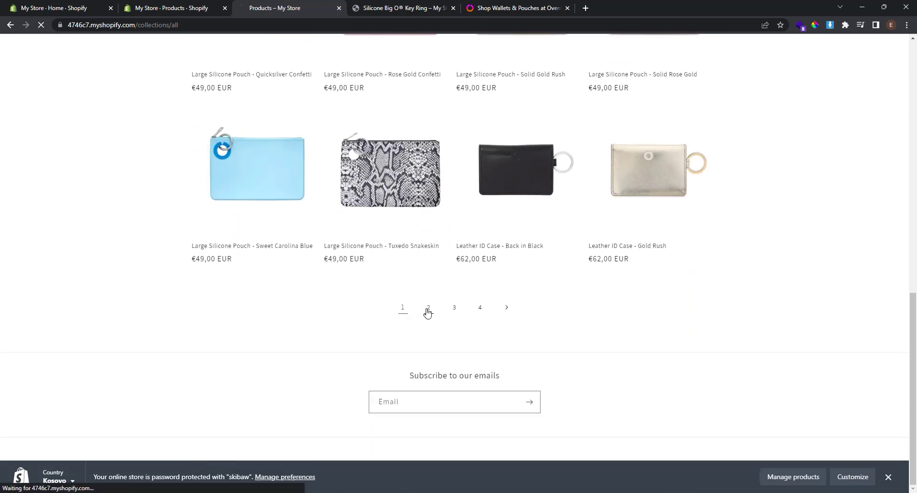
pyautogui.scroll(-12, 437, 318)
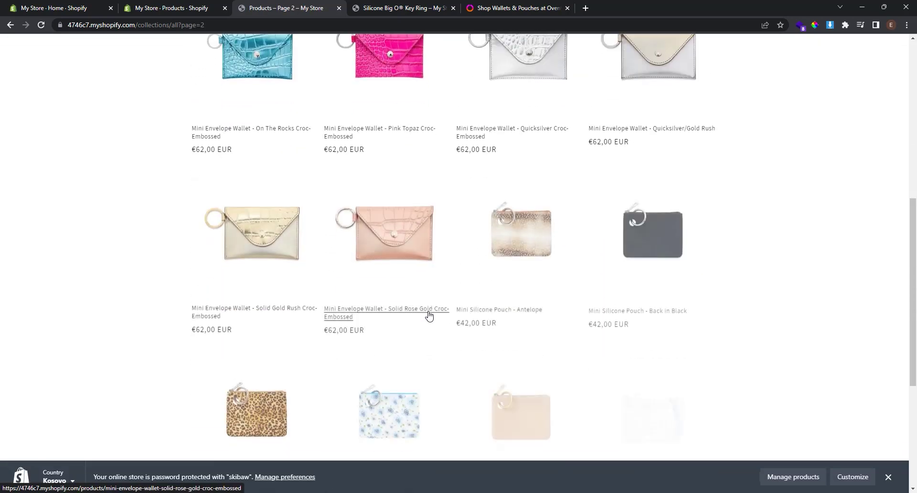
pyautogui.click(470, 309)
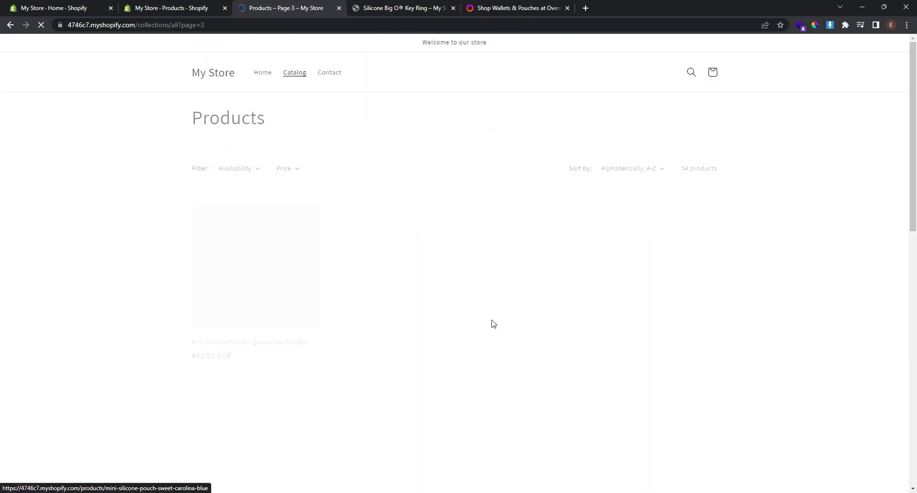
pyautogui.scroll(-1, 435, 311)
pyautogui.scroll(-9, 435, 311)
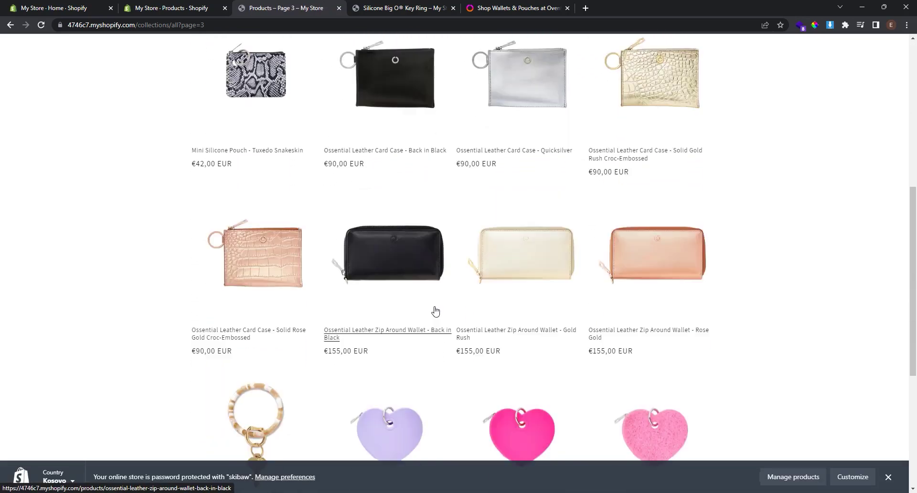
# Go to catalog page 4 and open Silicone ID Case - Quicksilver Confetti (€35,00 EUR).
pyautogui.click(490, 308)
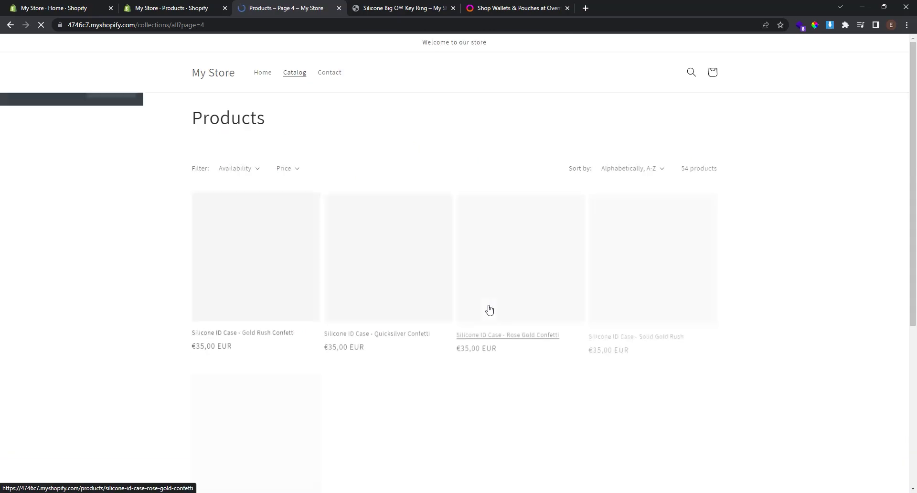
pyautogui.scroll(-5, 489, 308)
pyautogui.click(487, 310)
pyautogui.scroll(5, 487, 309)
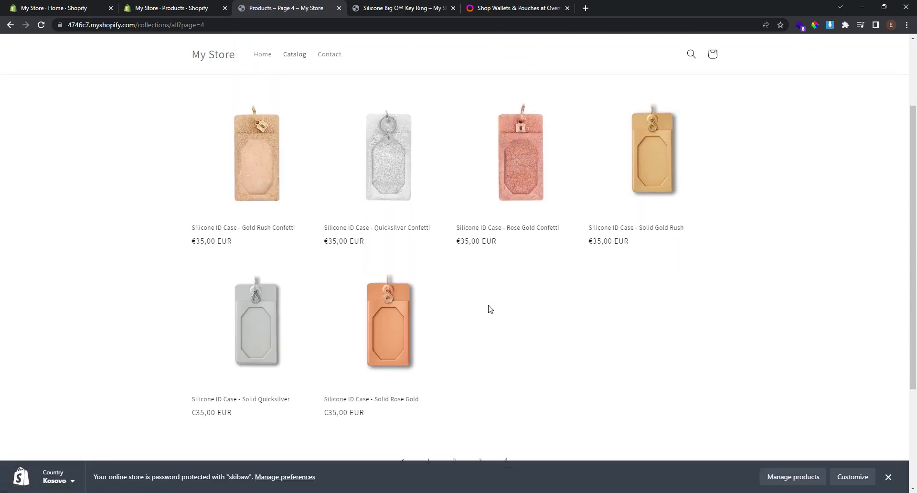
pyautogui.click(384, 260)
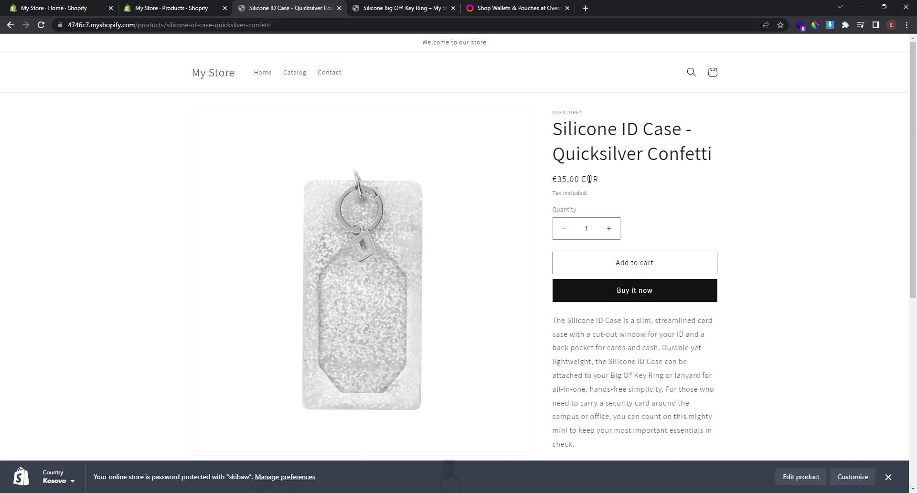
pyautogui.scroll(-4, 685, 205)
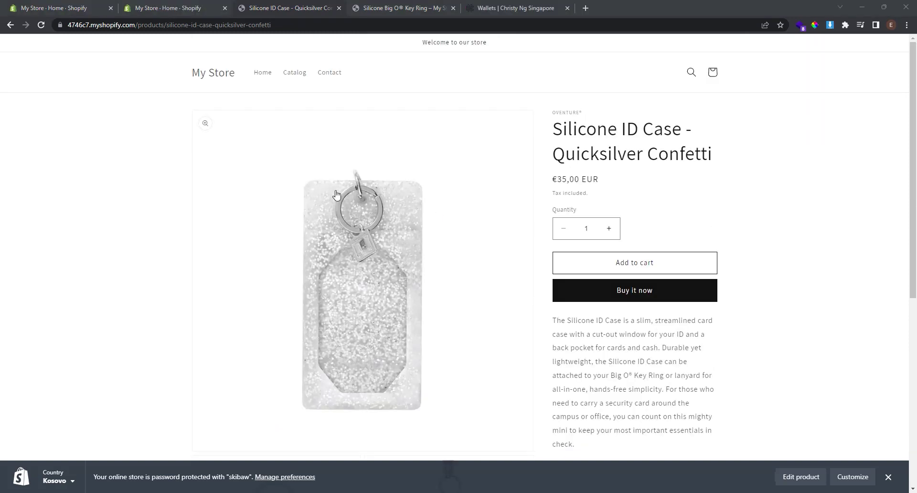
# Return to the admin and open Kopy's Import Multiple Products page via Apps.
pyautogui.click(159, 5)
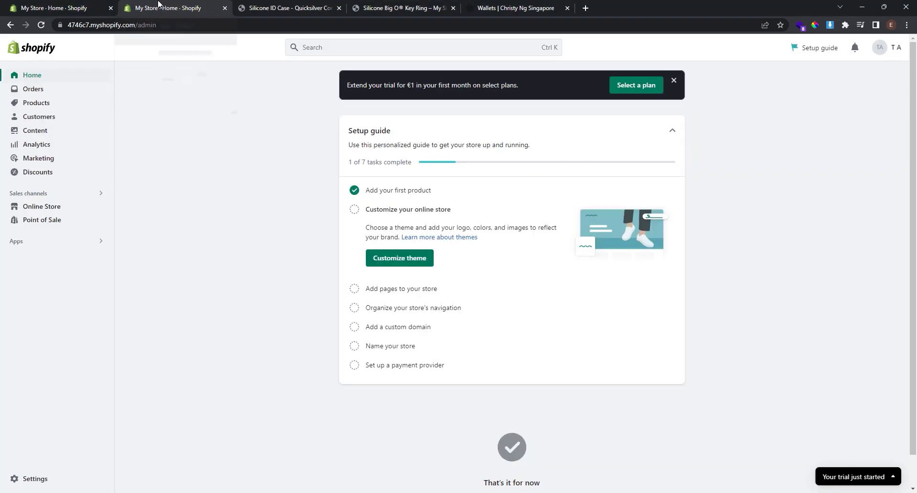
pyautogui.click(85, 244)
pyautogui.click(363, 87)
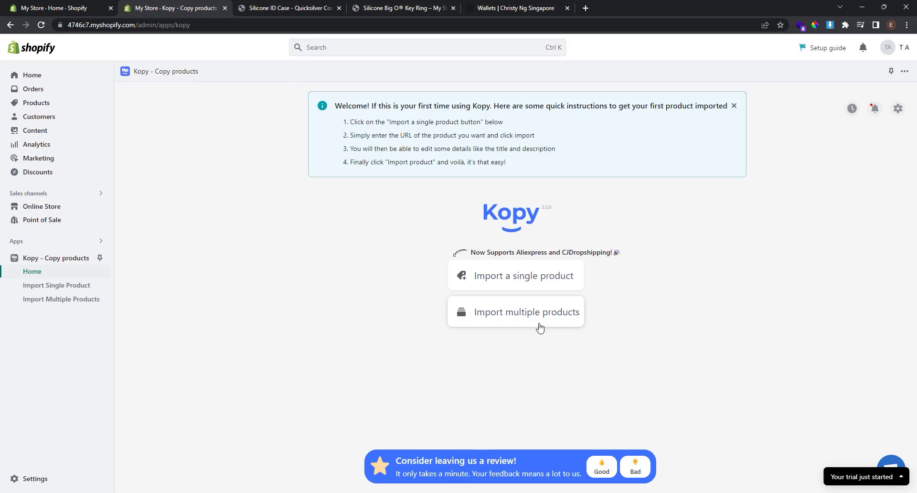
pyautogui.click(539, 326)
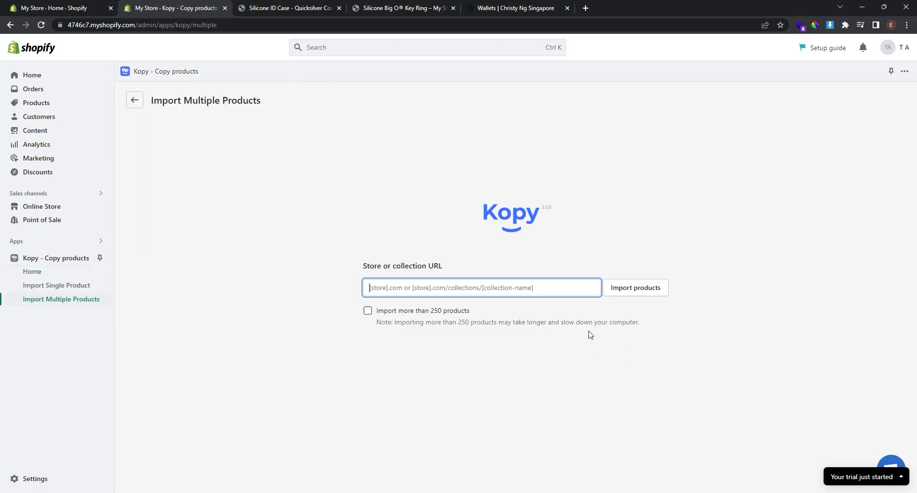
# Copy the Christy Ng Wallets collection page URL from the browser address bar.
pyautogui.click(504, 10)
pyautogui.scroll(-15, 385, 273)
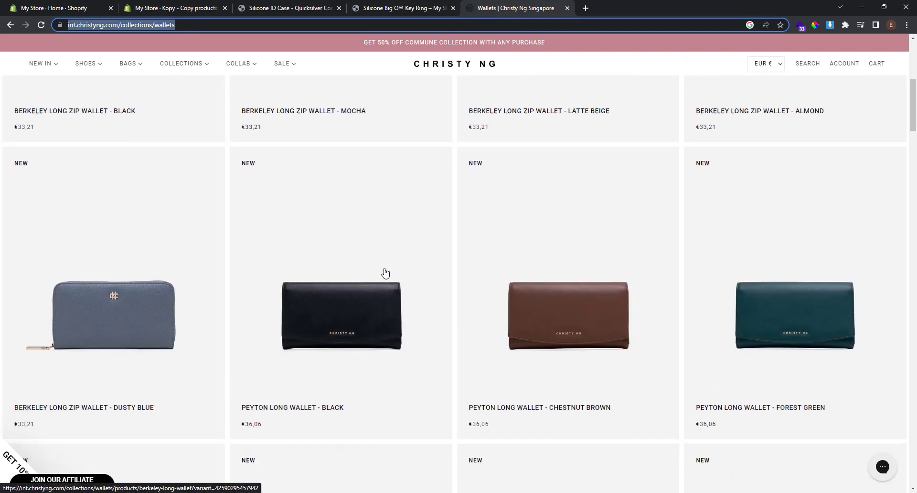
pyautogui.scroll(-15, 385, 272)
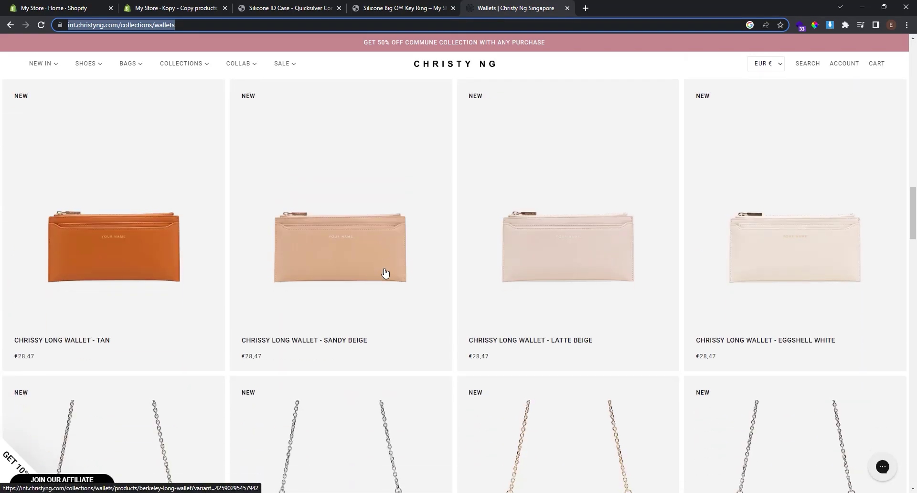
pyautogui.scroll(6, 385, 272)
pyautogui.scroll(20, 385, 272)
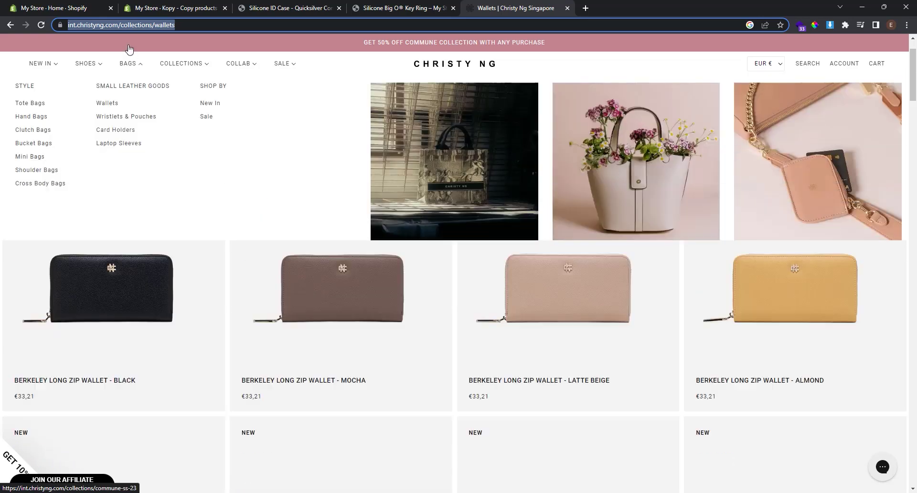
pyautogui.rightClick(128, 24)
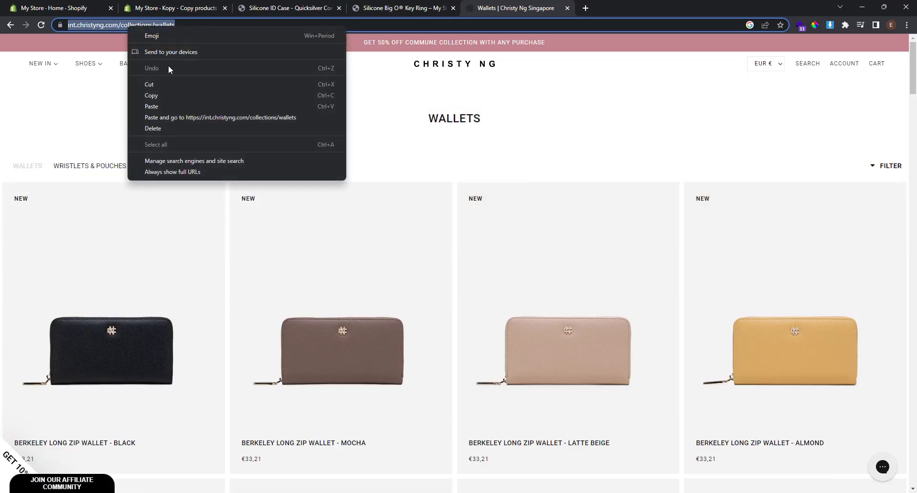
pyautogui.click(171, 96)
# In Kopy's import page, paste the Wallets collection URL and fetch its products.
pyautogui.click(184, 8)
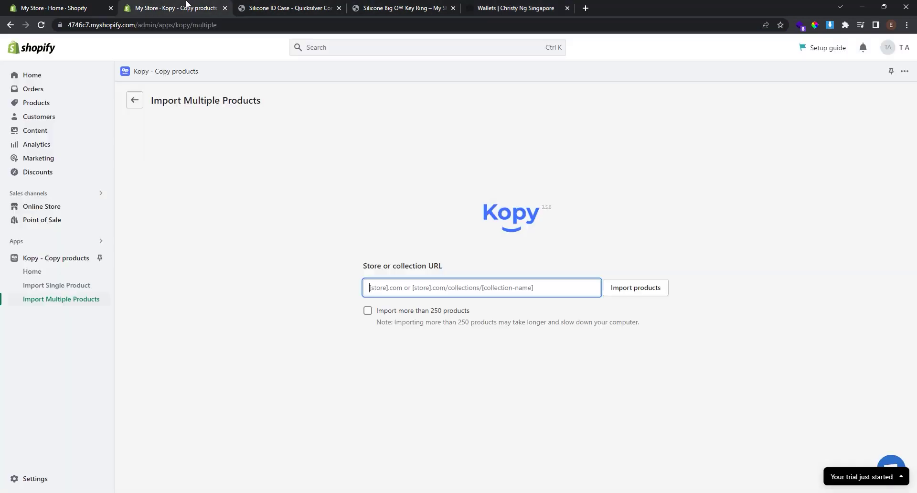
pyautogui.rightClick(509, 281)
pyautogui.click(543, 349)
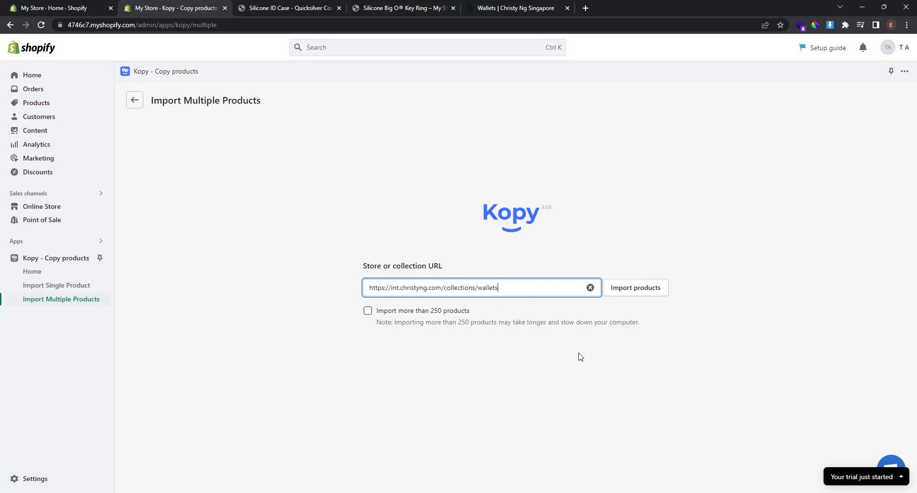
pyautogui.click(633, 294)
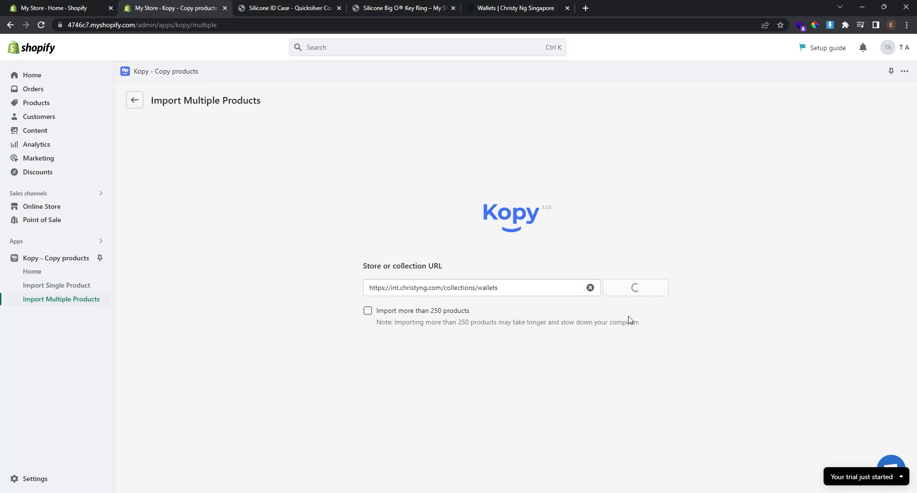
# Select Rene Medium, Hello Kitty Town, Hello Kitty Patchwork Cardholder, Chrissy Long and Berkeley Long Zip wallets.
pyautogui.scroll(-8, 586, 319)
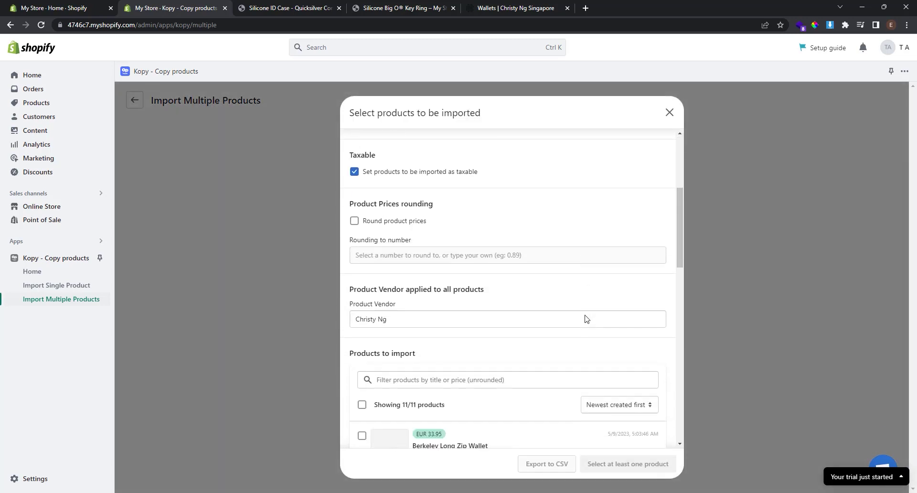
pyautogui.scroll(-10, 587, 319)
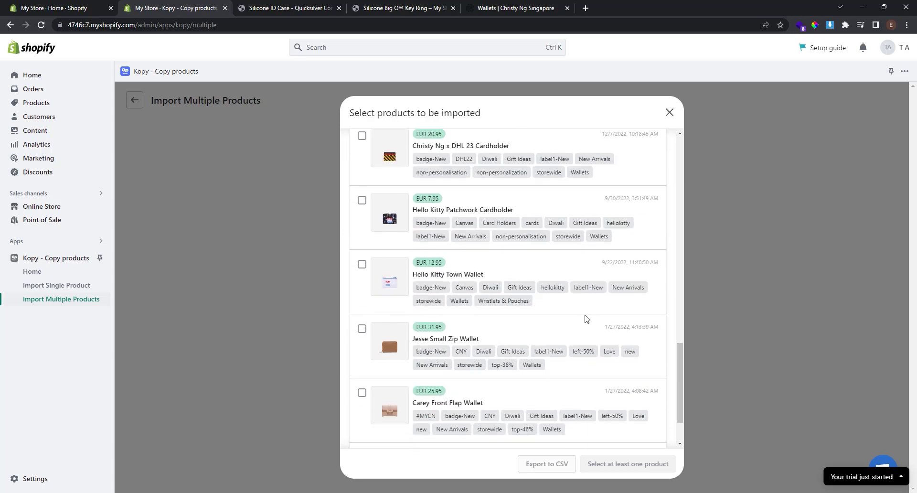
pyautogui.scroll(10, 586, 319)
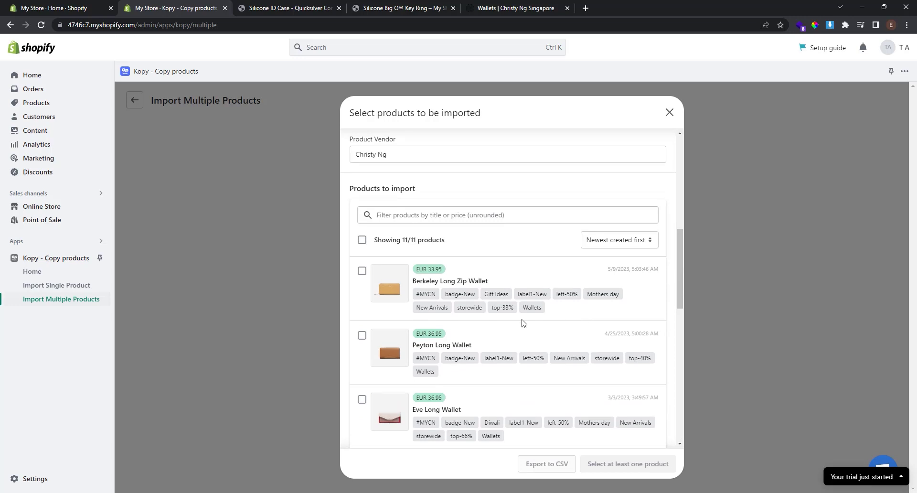
pyautogui.scroll(-2, 502, 330)
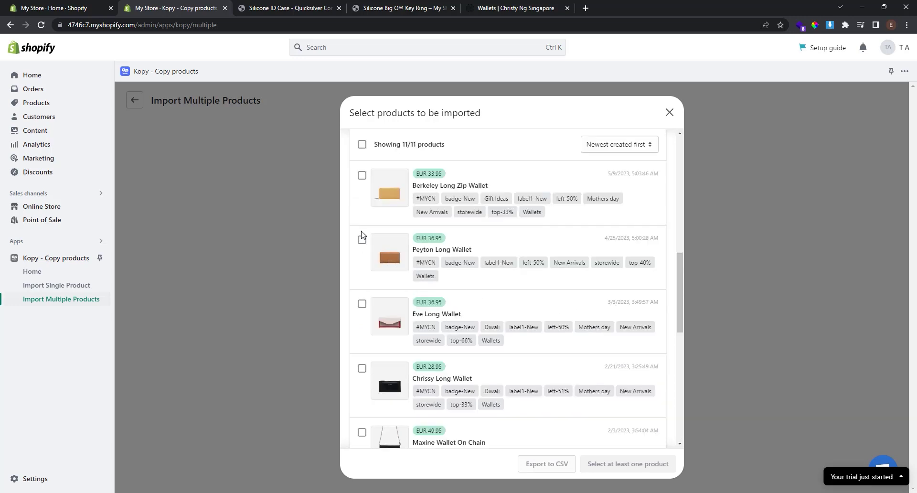
pyautogui.scroll(-5, 362, 234)
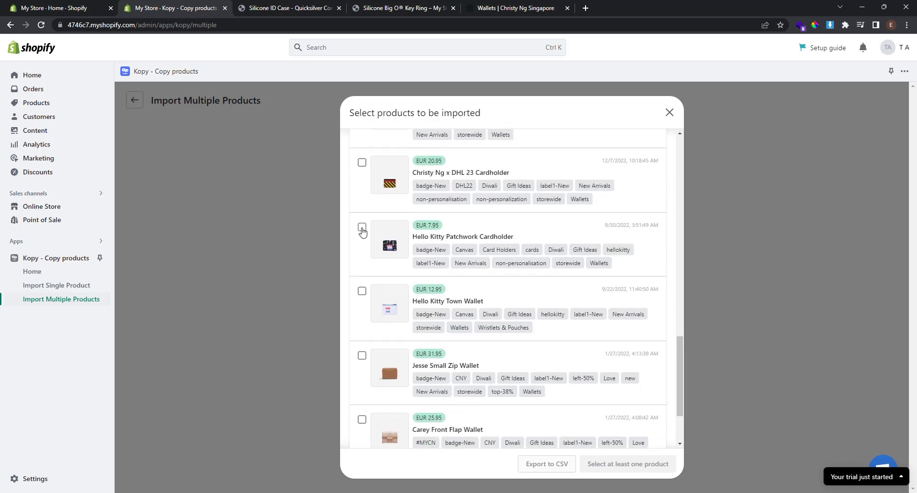
pyautogui.scroll(-2, 362, 292)
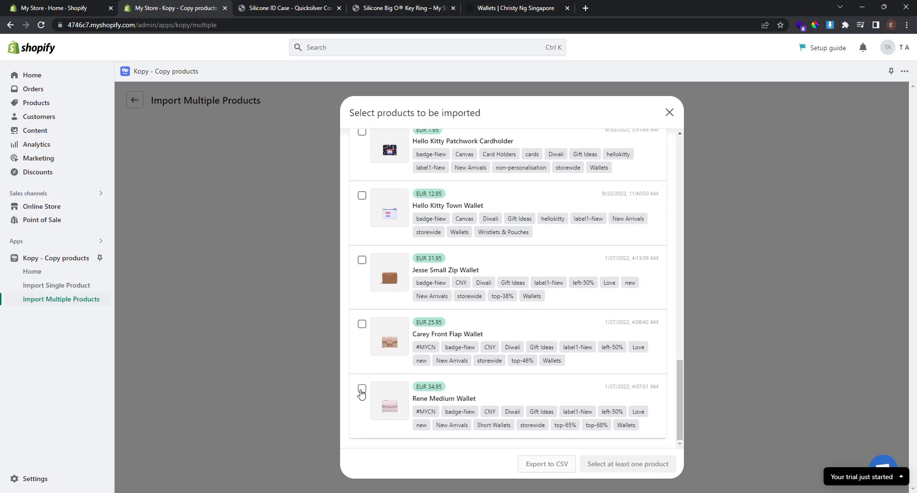
pyautogui.click(362, 389)
pyautogui.scroll(2, 364, 325)
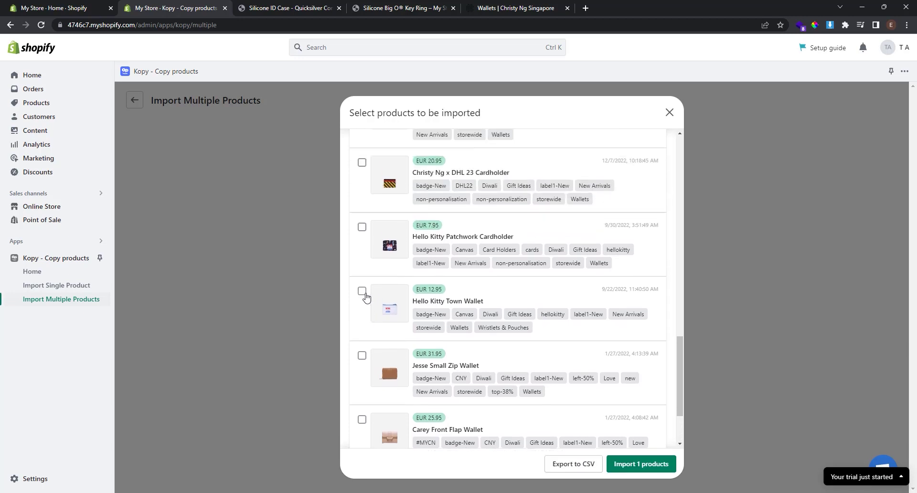
pyautogui.click(362, 291)
pyautogui.click(361, 226)
pyautogui.scroll(4, 390, 311)
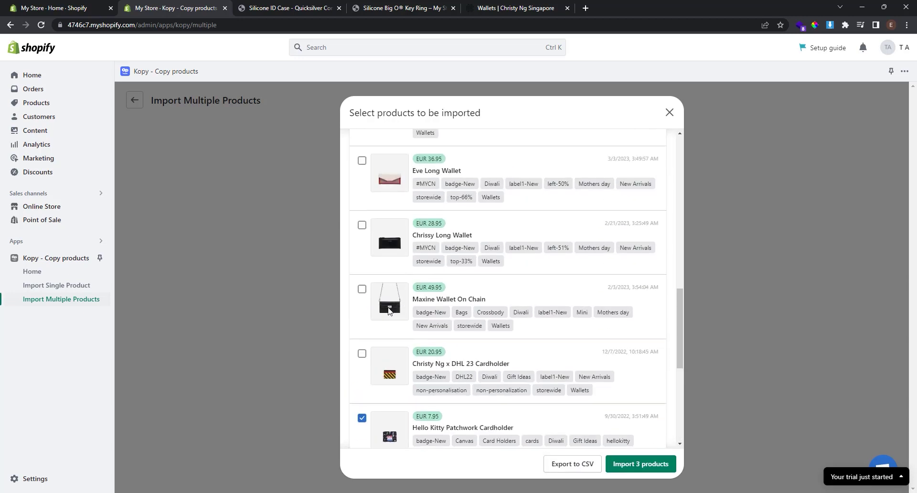
pyautogui.click(361, 225)
pyautogui.scroll(4, 370, 277)
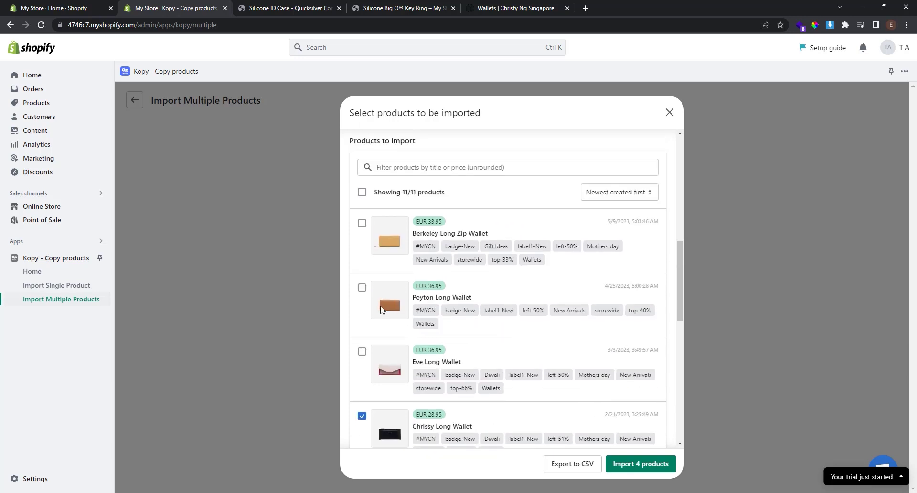
pyautogui.click(362, 225)
pyautogui.scroll(8, 552, 366)
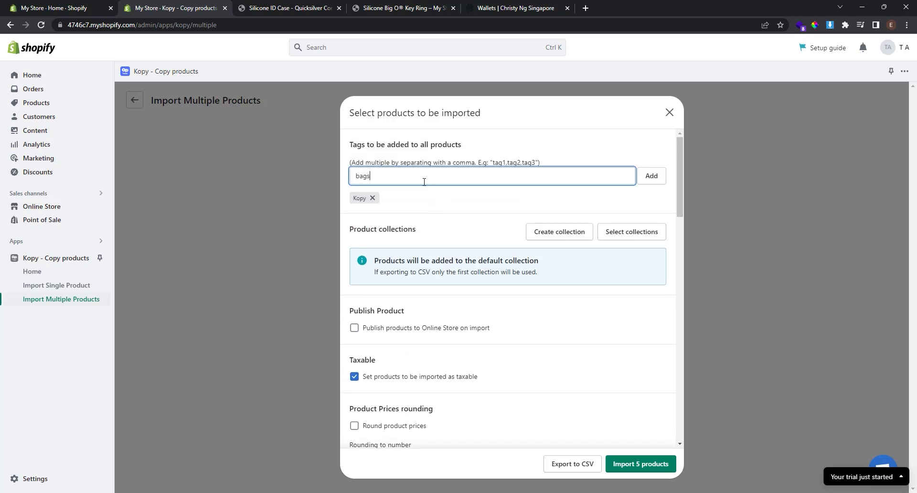
# Add the tags bags, wallets and women to all imported products.
pyautogui.click(651, 176)
pyautogui.write('wallets')
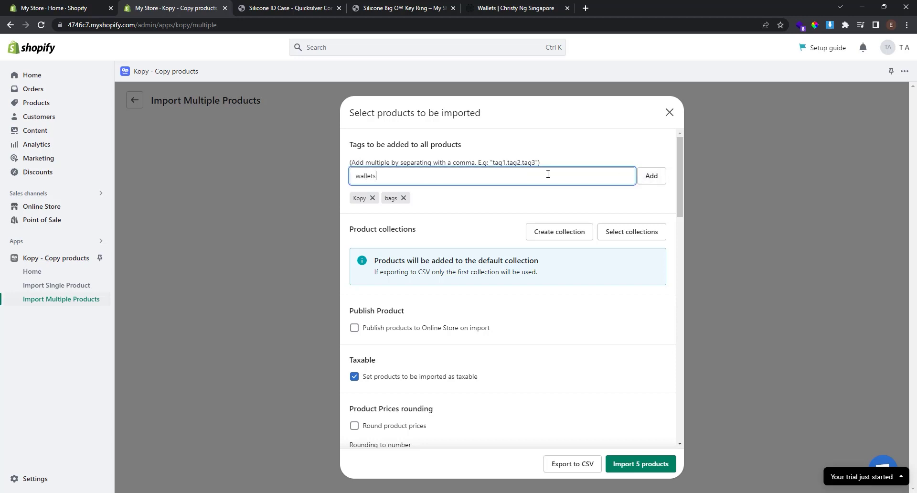
pyautogui.click(651, 176)
pyautogui.write('wome')
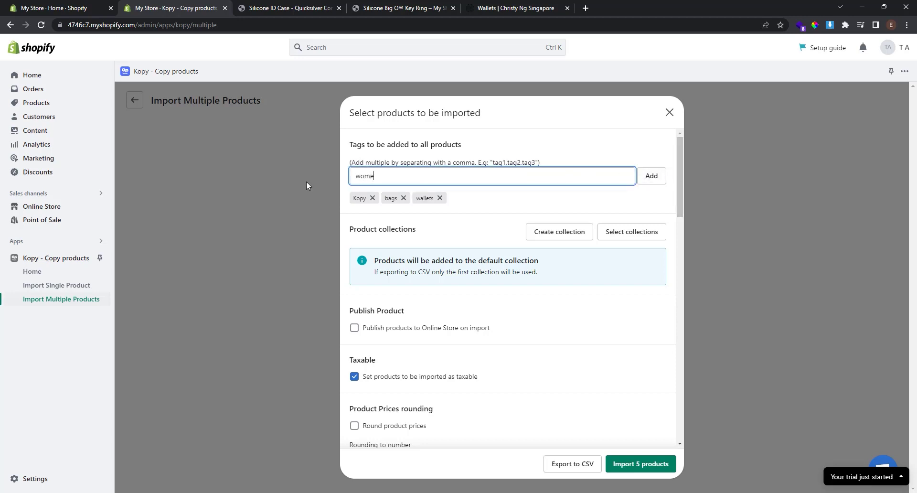
pyautogui.write('n')
pyautogui.click(651, 176)
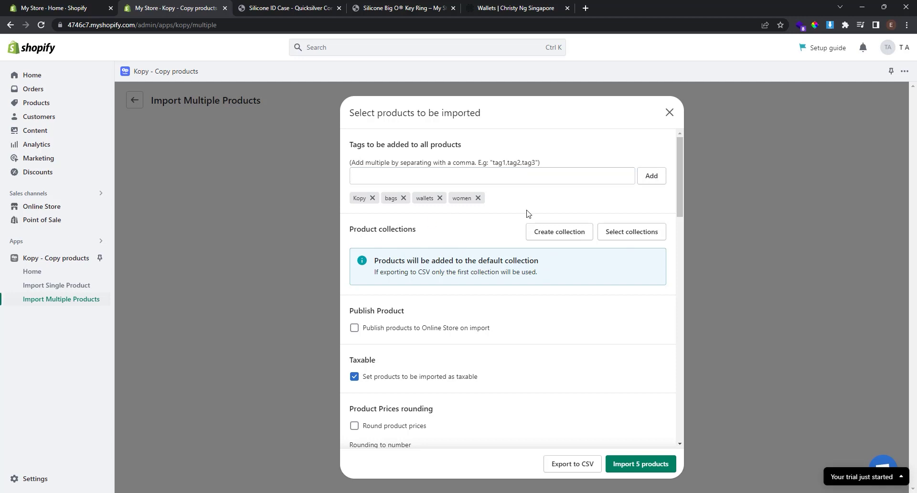
# Create a new collection named 'Wallets By Christy Ng' for the imports.
pyautogui.click(551, 234)
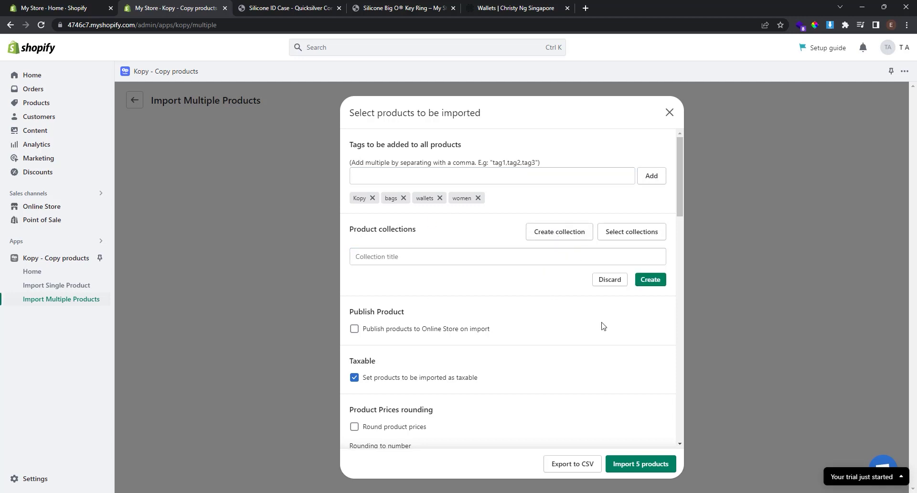
pyautogui.click(407, 261)
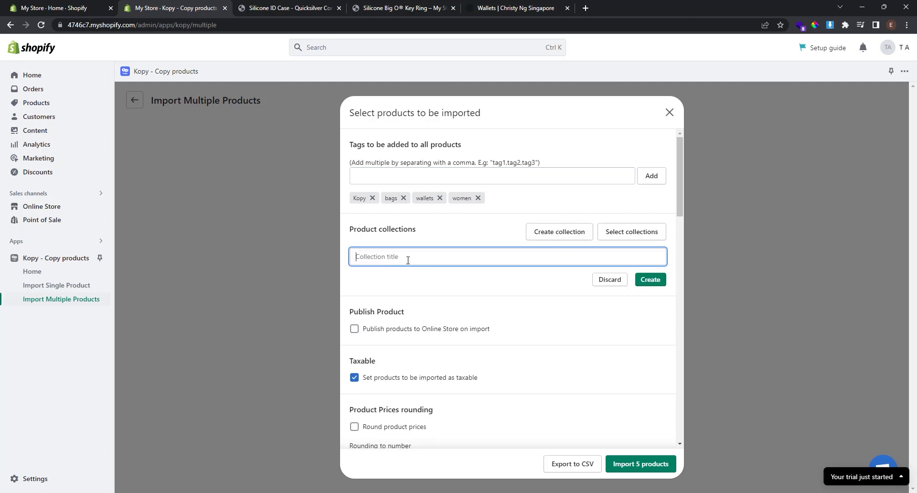
pyautogui.write('Wallets By Christy Ng')
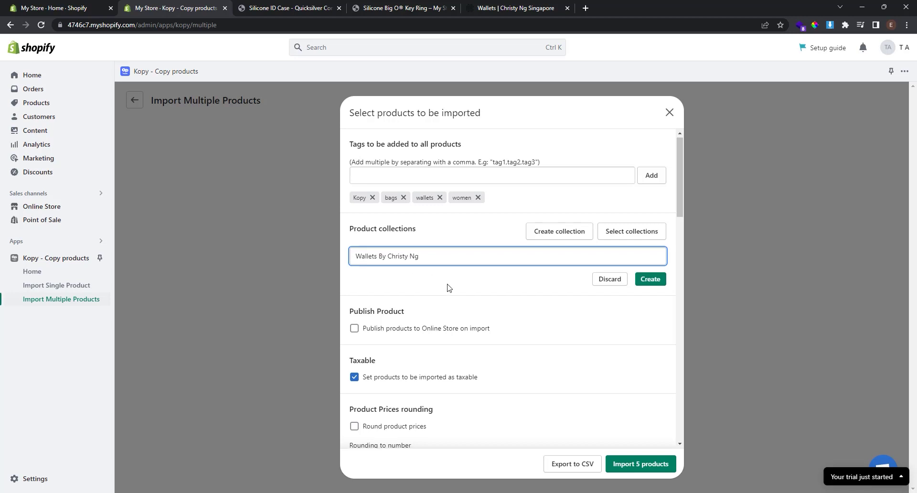
# Enable publishing the imported products to the Online Store.
pyautogui.scroll(-2, 448, 288)
pyautogui.click(440, 235)
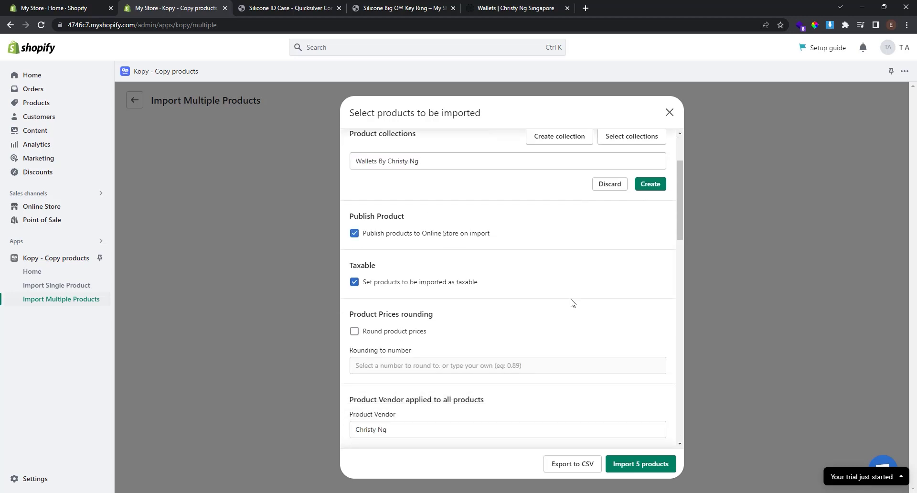
pyautogui.scroll(-5, 533, 301)
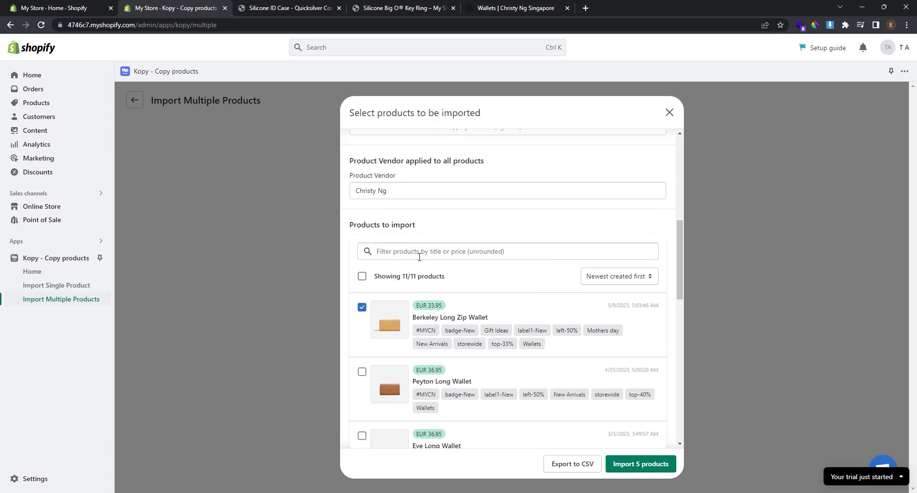
pyautogui.scroll(-10, 512, 347)
pyautogui.scroll(7, 514, 346)
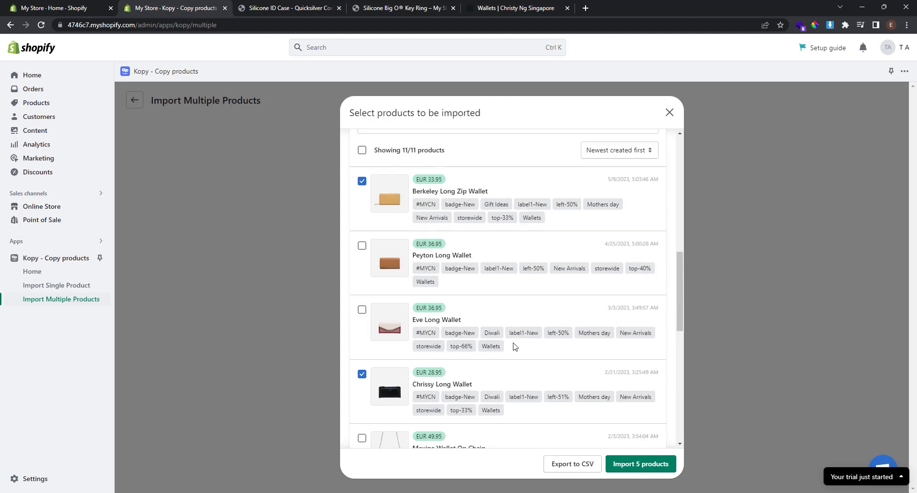
pyautogui.scroll(10, 516, 351)
# Import the five wallets, retry the three failed uploads, and go to the Products list.
pyautogui.click(641, 464)
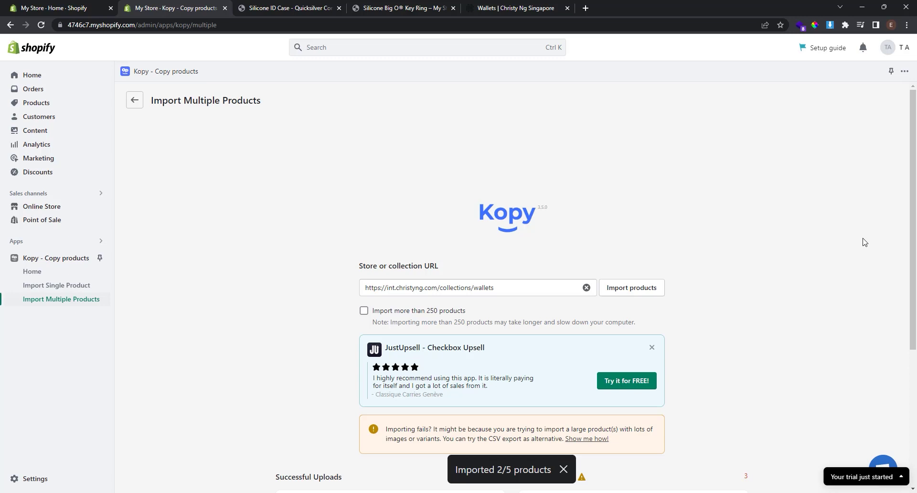
pyautogui.scroll(-5, 864, 242)
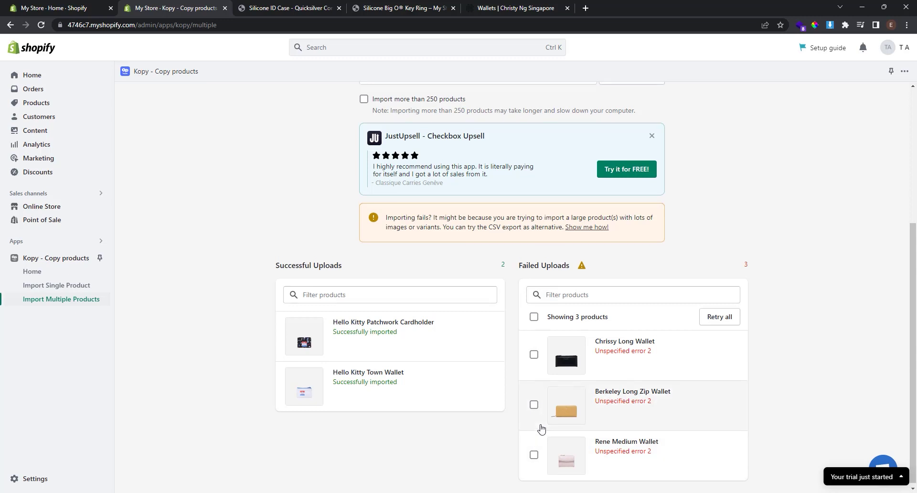
pyautogui.scroll(2, 537, 430)
pyautogui.scroll(-2, 537, 430)
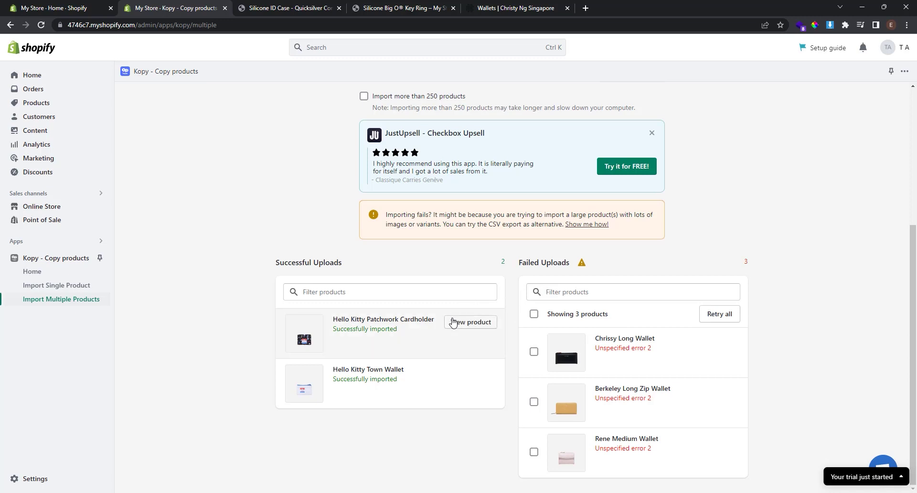
pyautogui.click(729, 324)
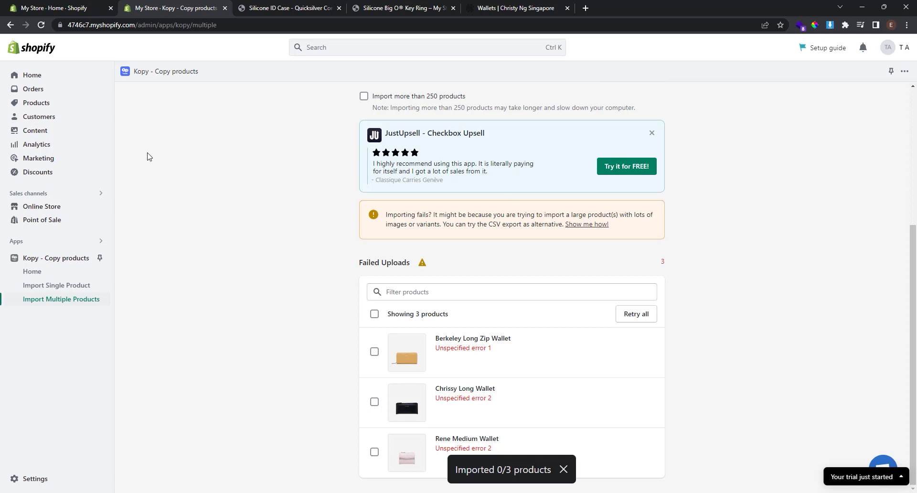
pyautogui.click(54, 106)
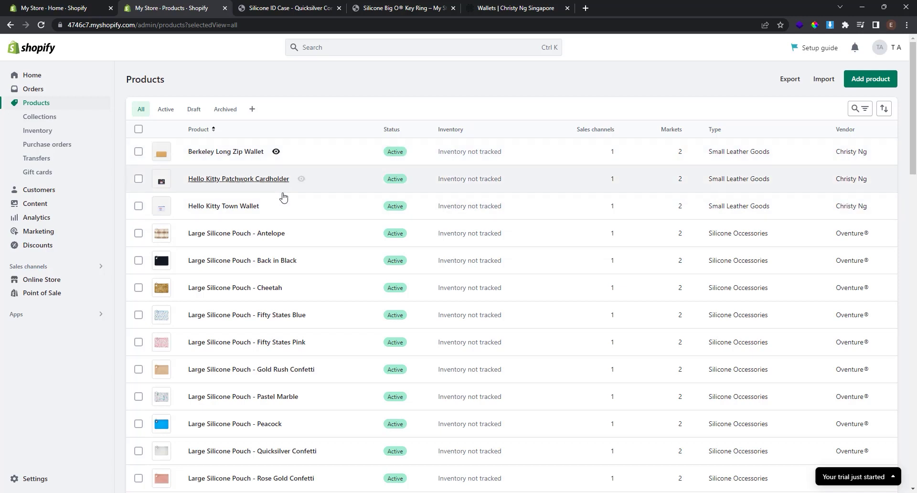
# Preview Berkeley Long Zip Wallet on the online storefront.
pyautogui.click(276, 155)
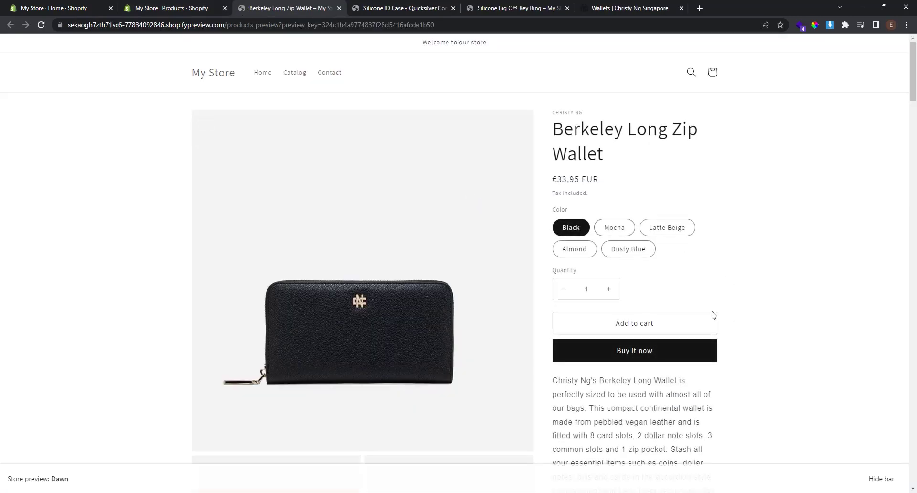
pyautogui.scroll(-1, 711, 311)
pyautogui.scroll(1, 710, 312)
pyautogui.scroll(-1, 637, 196)
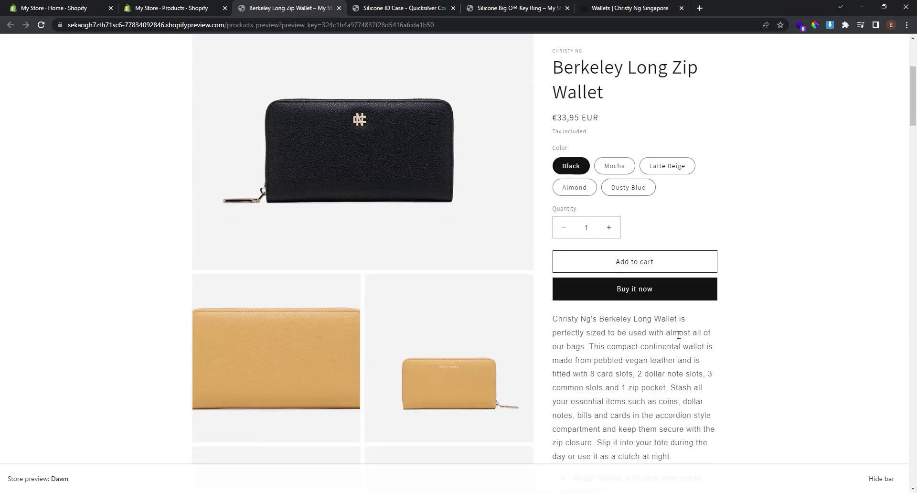
pyautogui.scroll(-5, 678, 335)
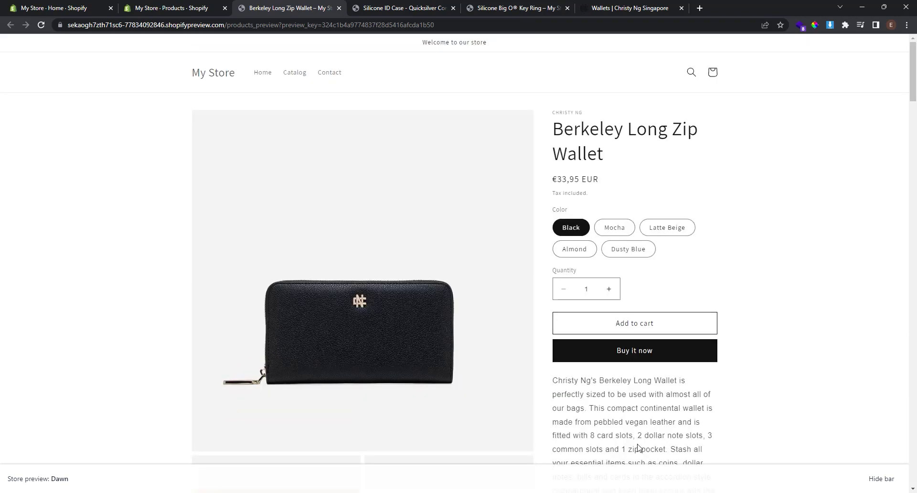
# View the wallet in Mocha, Latte Beige, Almond, then Dusty Blue.
pyautogui.click(601, 231)
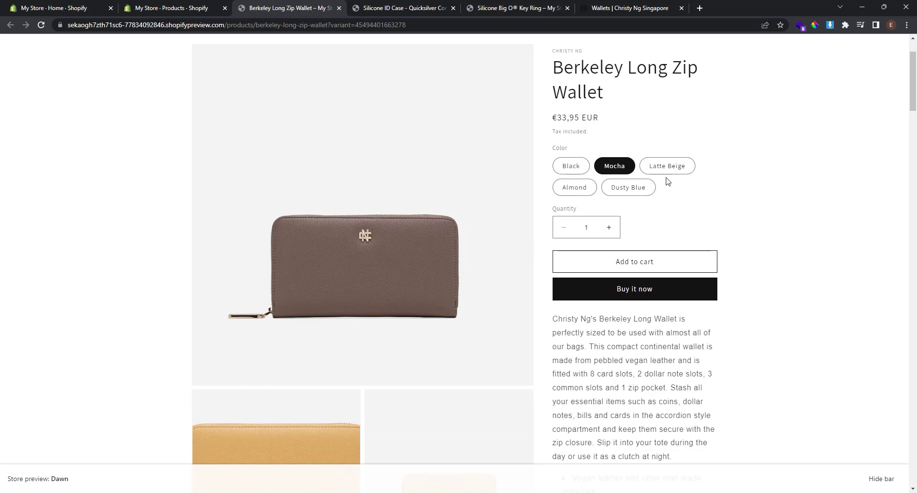
pyautogui.click(667, 172)
pyautogui.click(591, 192)
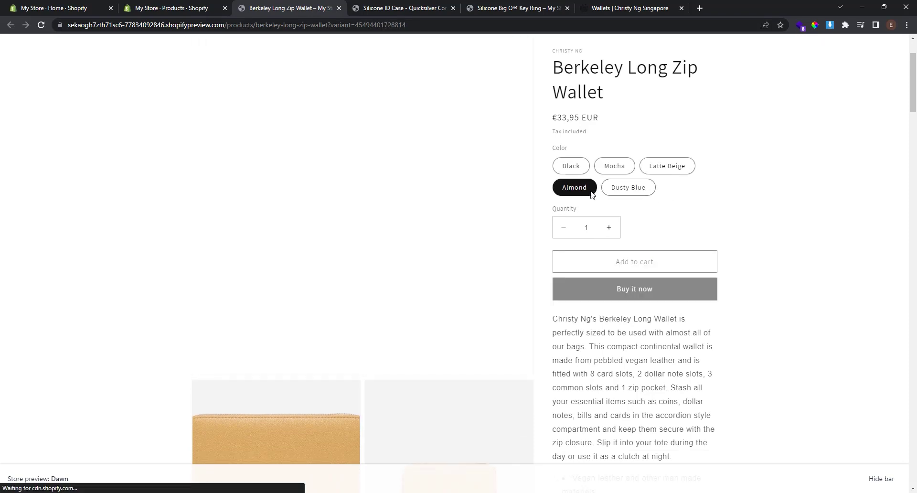
pyautogui.click(636, 192)
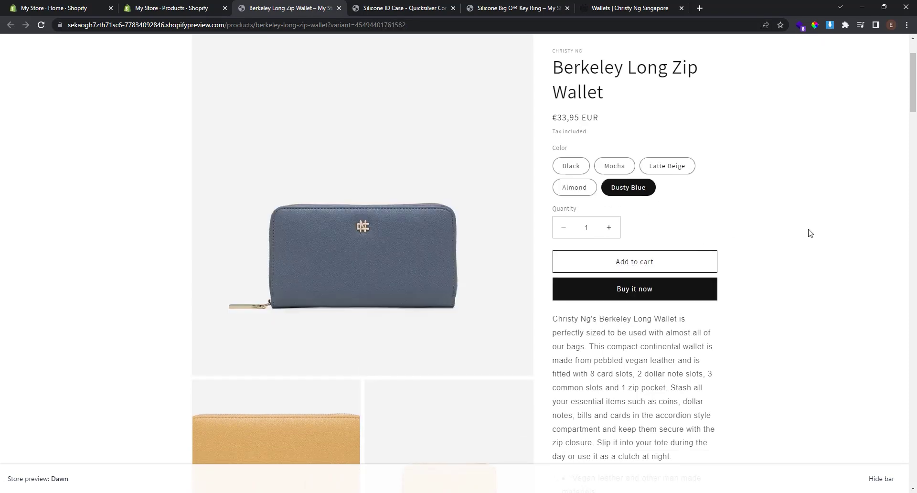
pyautogui.scroll(2, 608, 170)
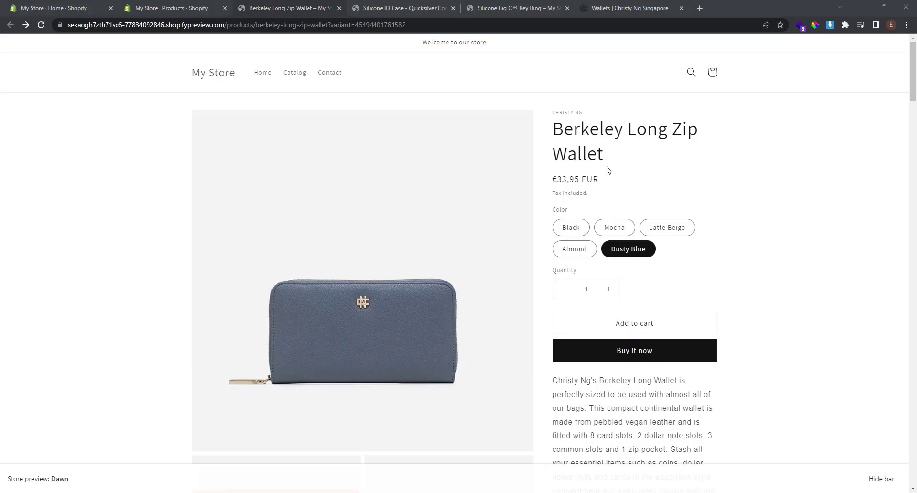